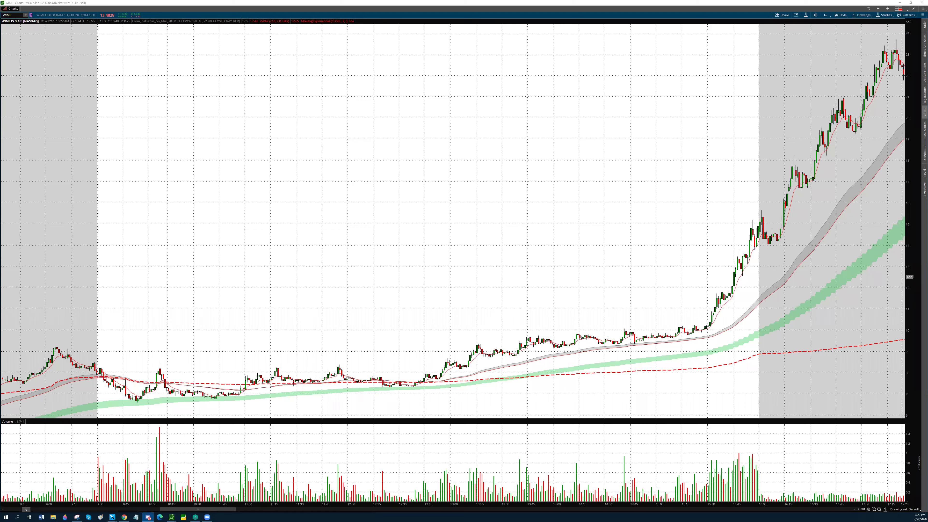
- Check the Discord trading-setups channel, then bring the thinkorswim chart back in front
key("alt+Tab")
key("alt+Up")
key("alt+Up")
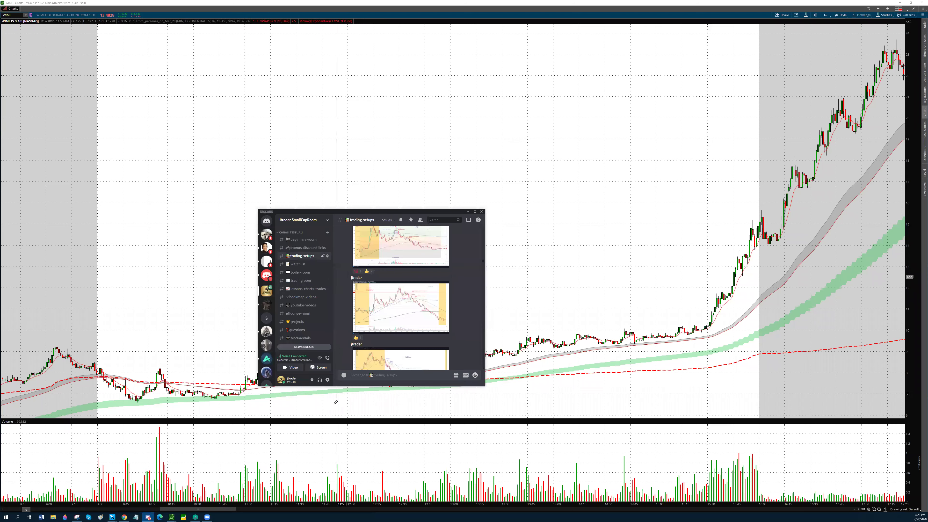
scroll(410, 340, "up", 10)
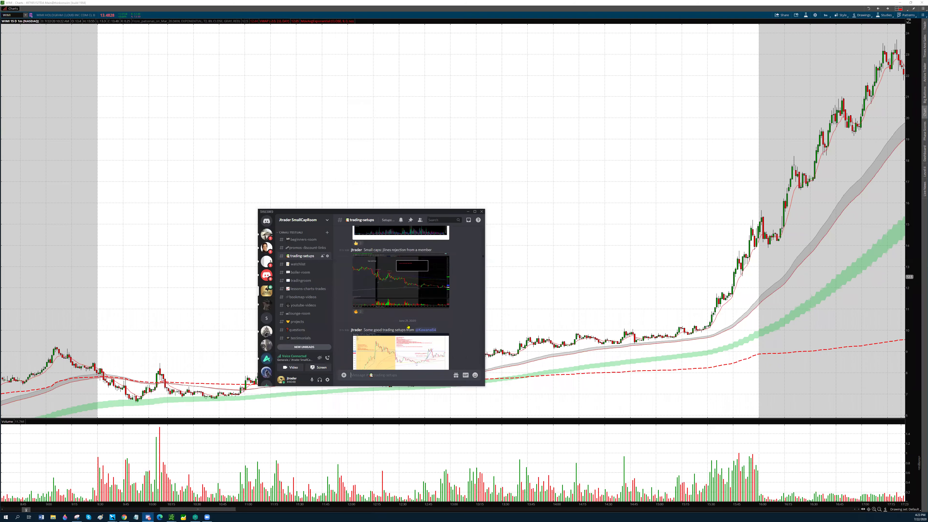
scroll(414, 315, "up", 10)
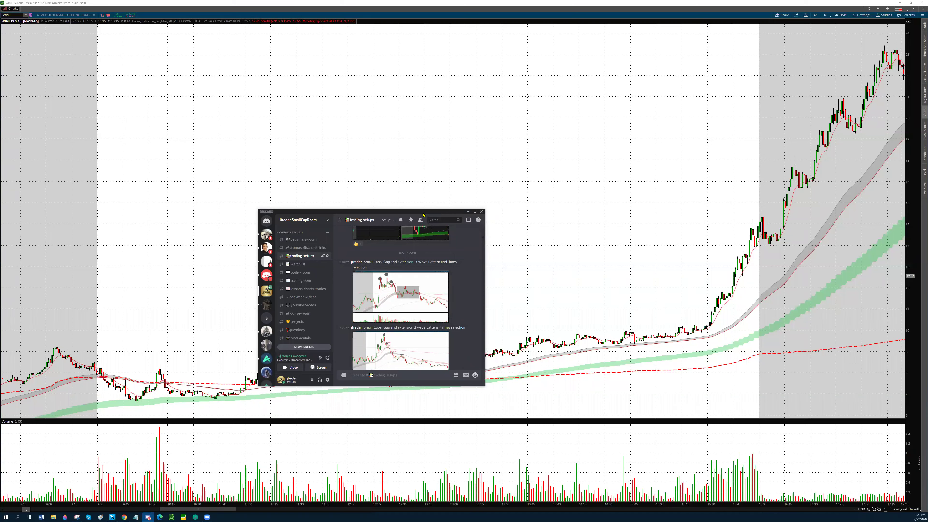
left_click(468, 211)
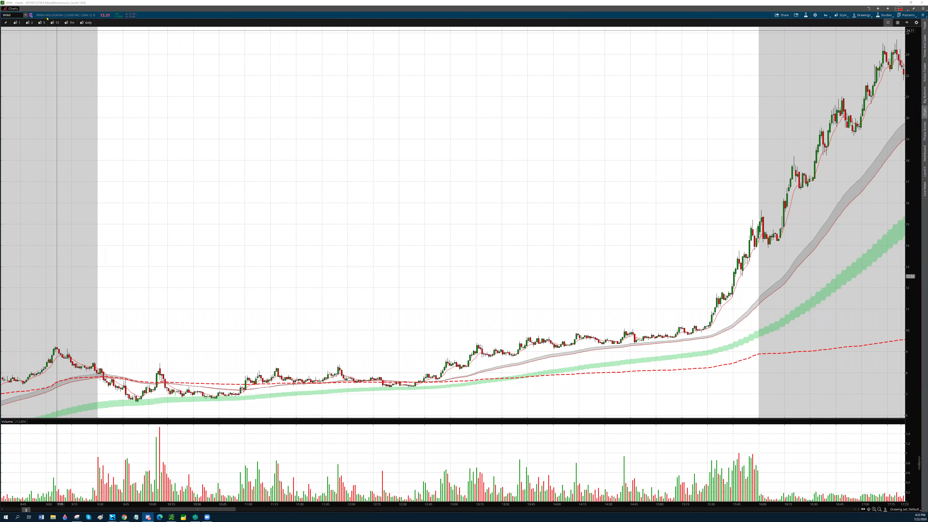
- Add a red chart note listing microfloat, high volume ?, higher lows, dips holding, JLINES GUIDE, ssr on, no previous resistance, no dilution
middle_click(401, 160)
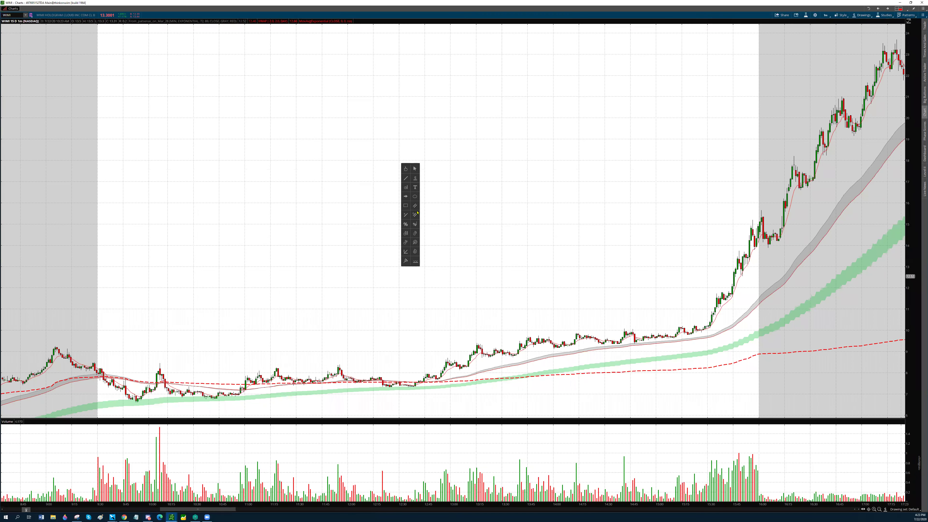
left_click(412, 186)
left_click(468, 205)
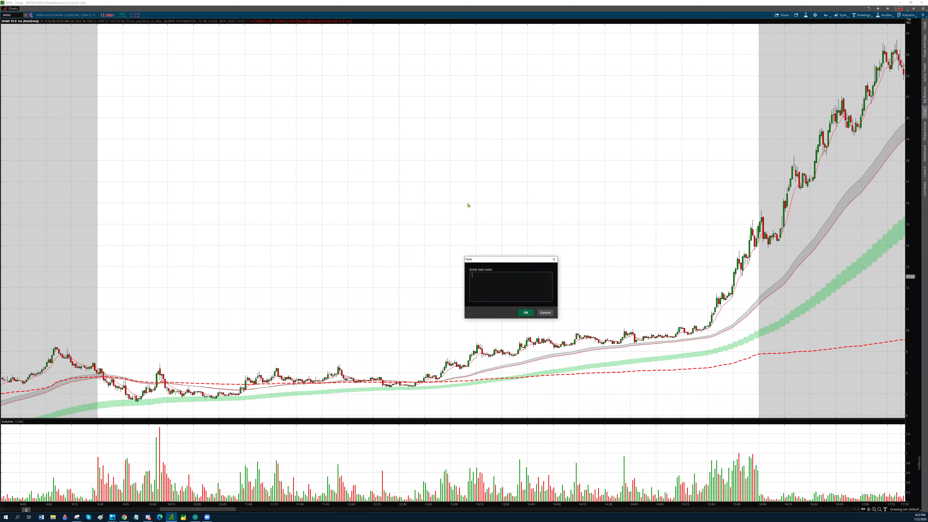
type("microfloat high volume")
key("Return")
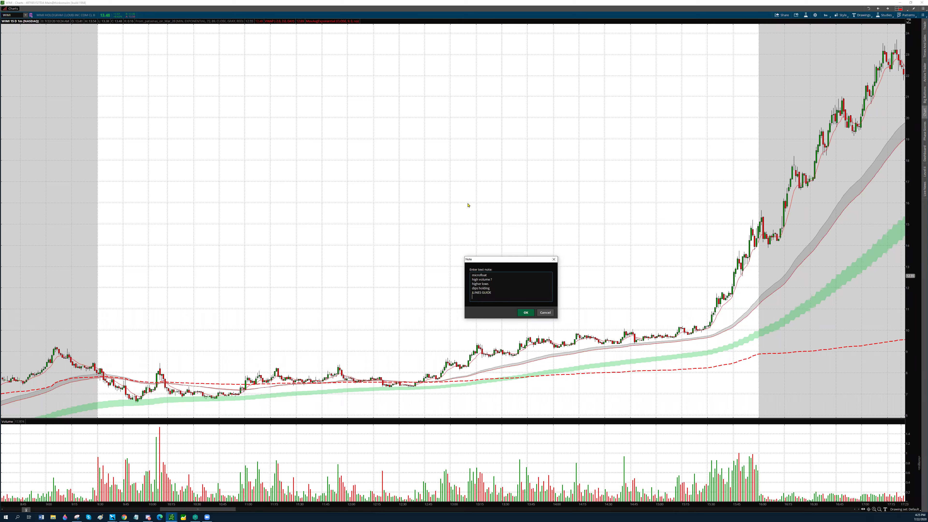
key("Return")
key("Return")
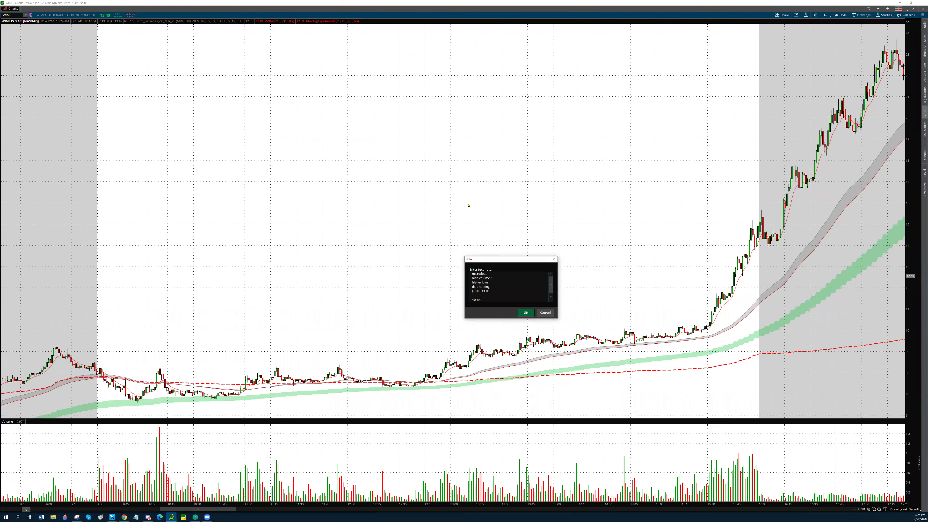
key("Return")
type("no previous resistance")
key("Return")
left_click(525, 312)
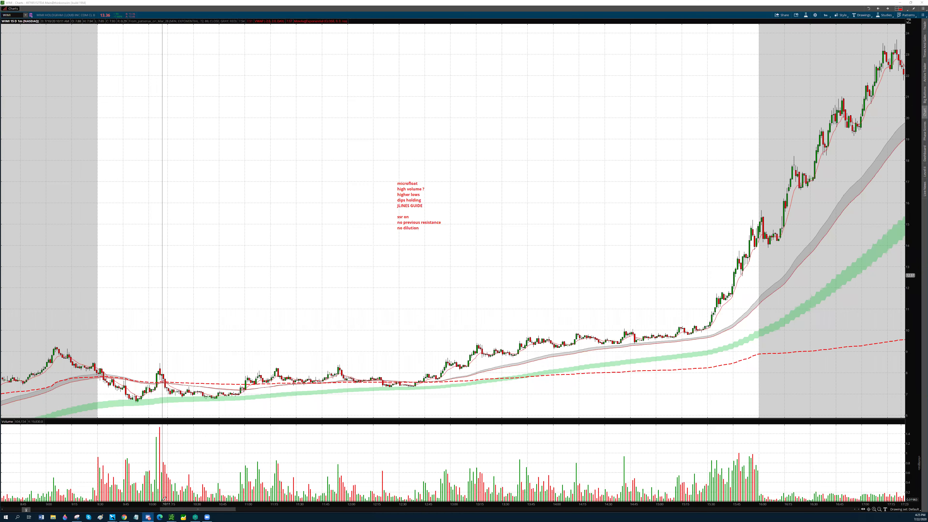
- Zoom out and draw grey boxes over WIMI's sideways price range and its volume bars
scroll(369, 500, "down", 1)
scroll(308, 298, "down", 5)
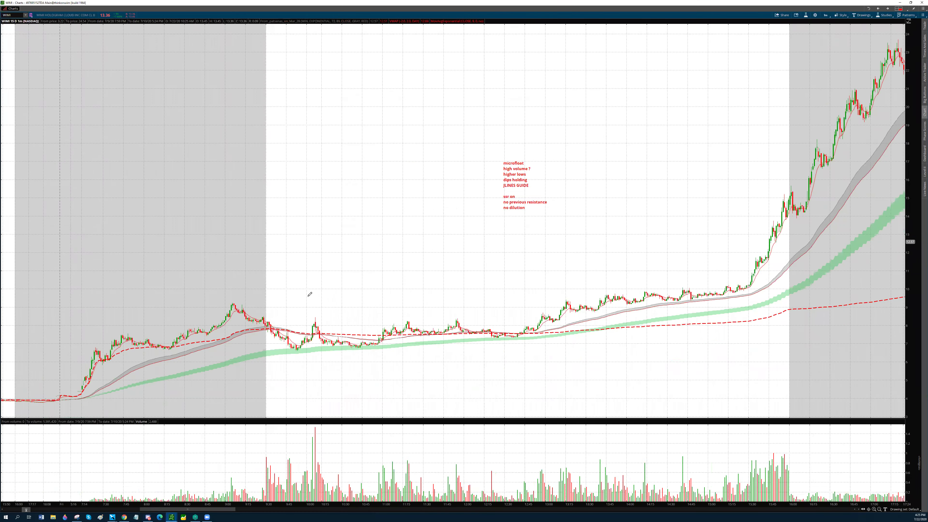
middle_click(311, 304)
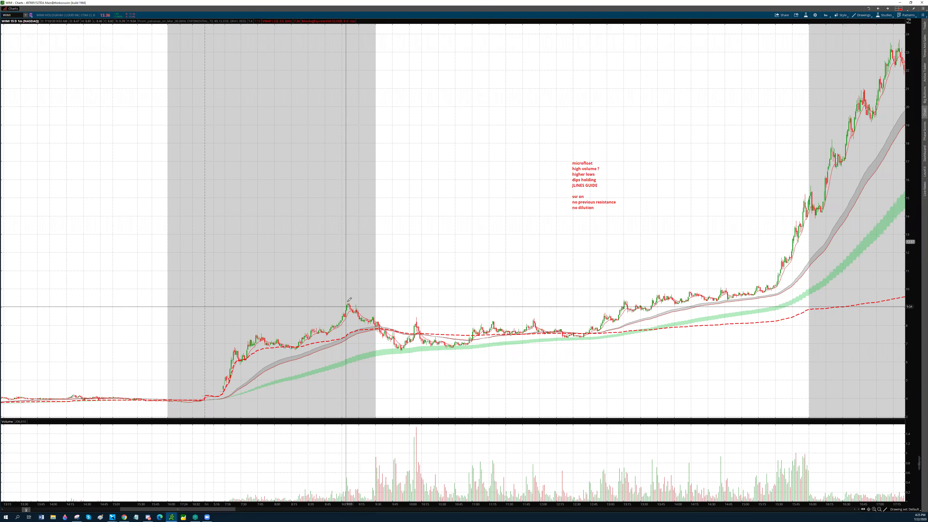
middle_click(408, 298)
left_click(412, 340)
left_click(393, 352)
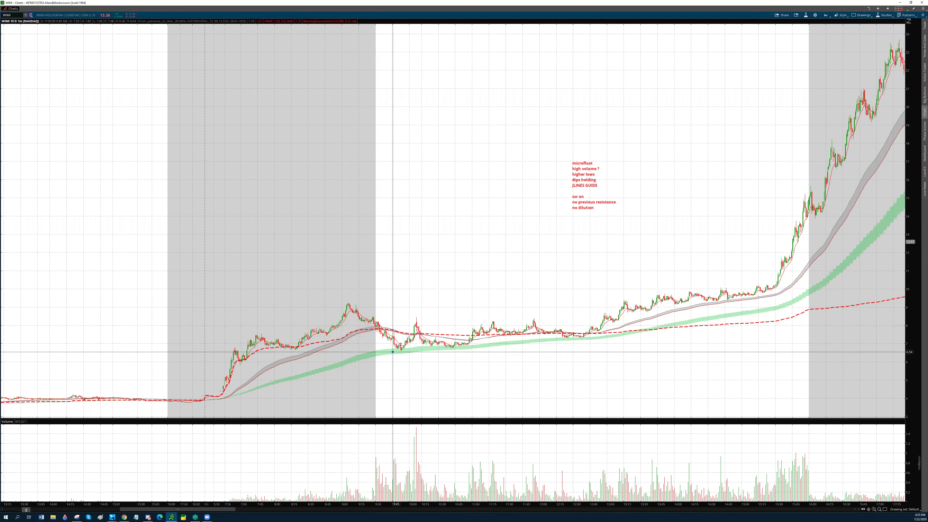
left_click(603, 321)
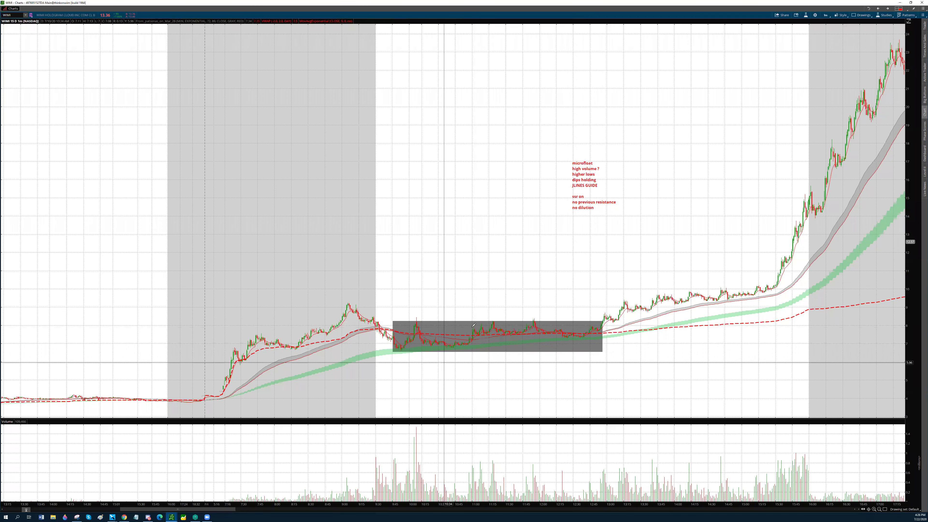
middle_click(478, 276)
left_click(484, 318)
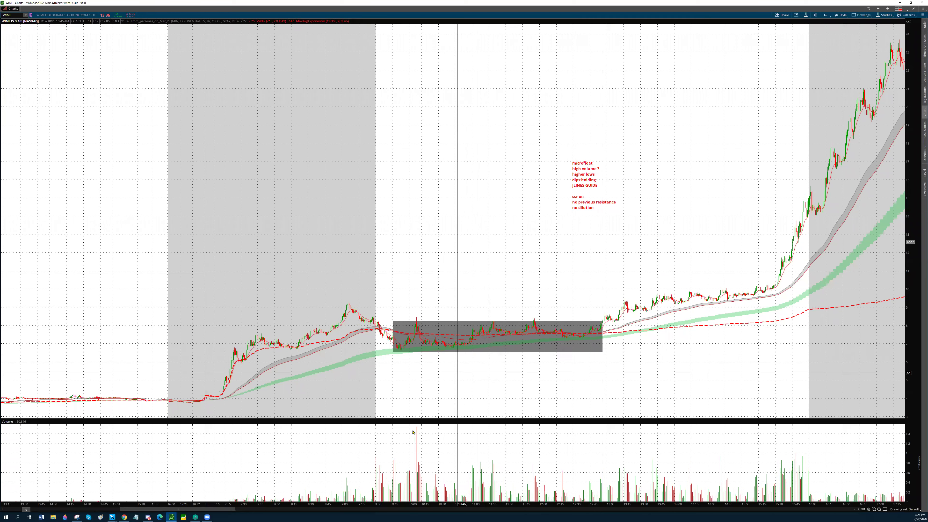
left_click(420, 463)
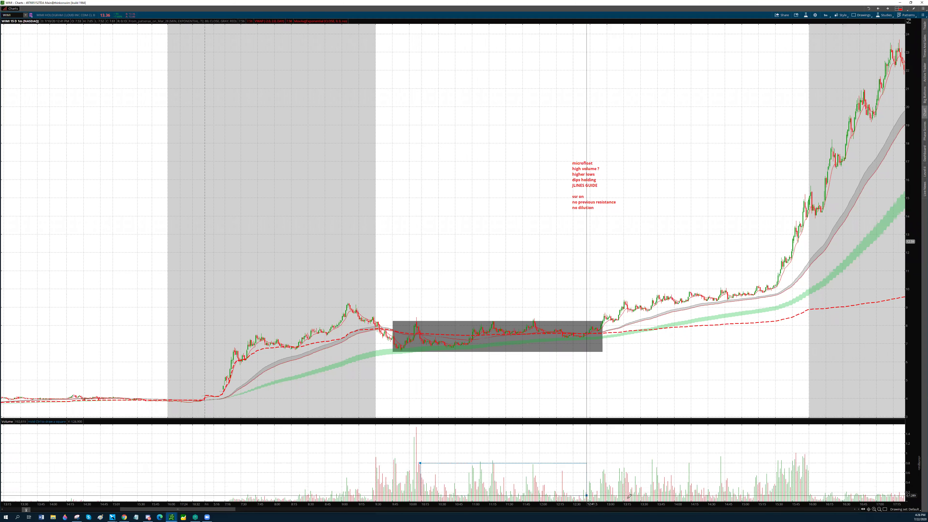
left_click(619, 498)
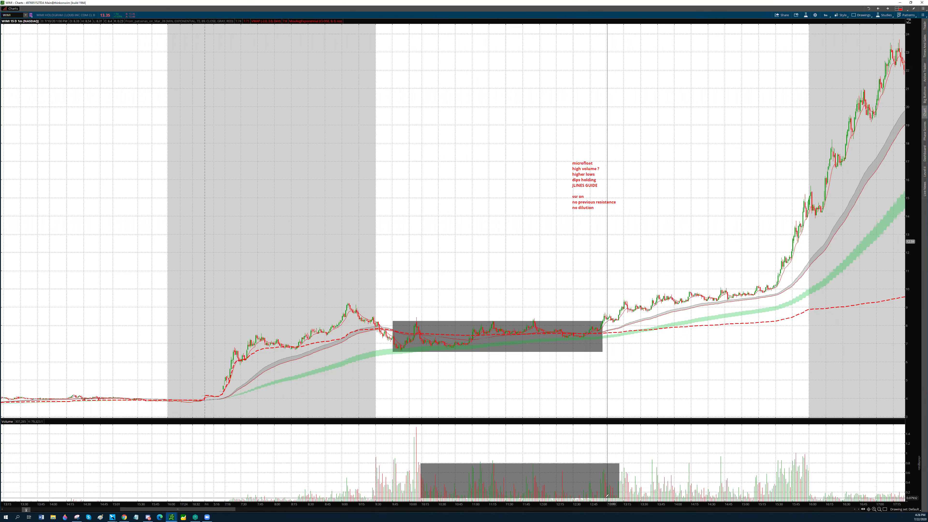
- Draw rising red trendlines along the breakout price and the climbing volume bars
middle_click(780, 380)
left_click(788, 377)
left_click(609, 322)
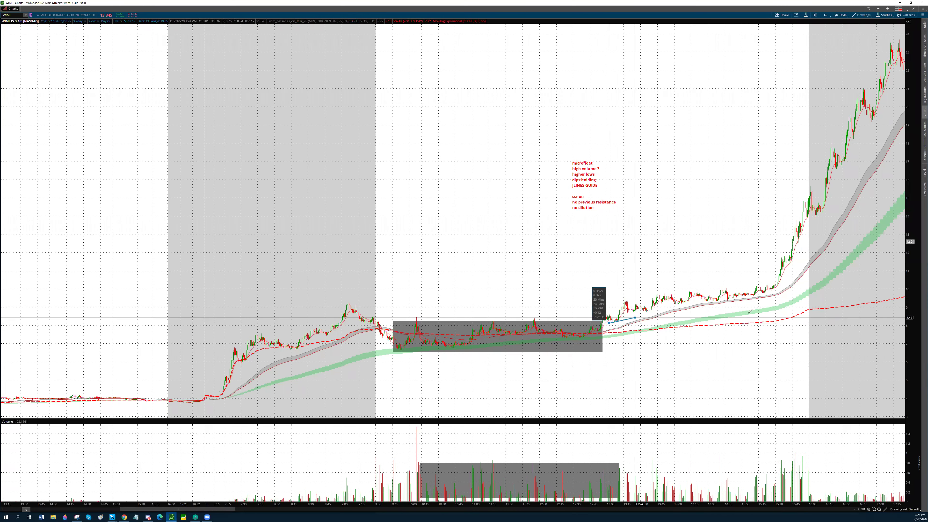
left_click(791, 291)
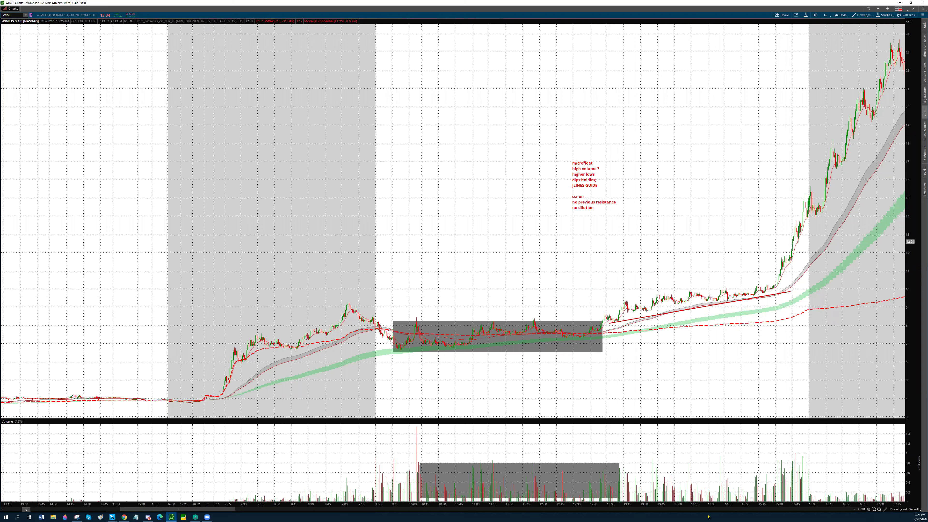
left_click(743, 483)
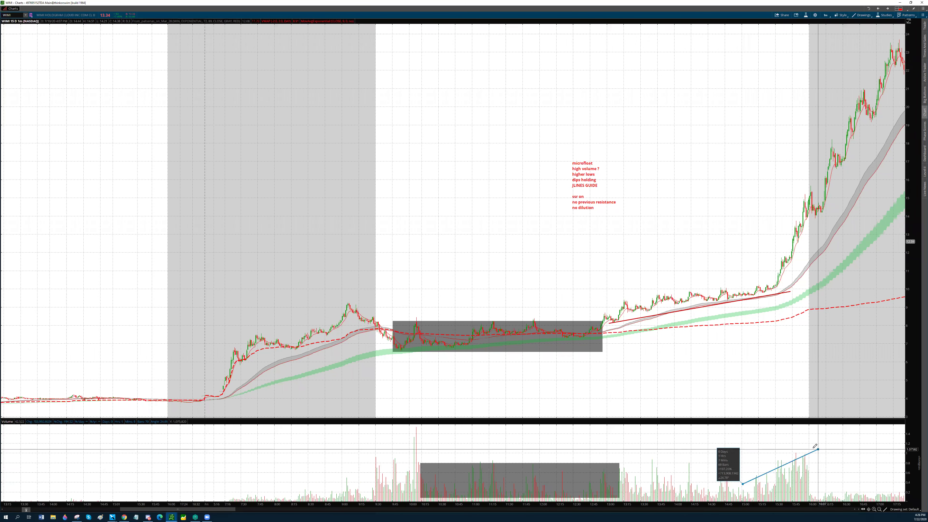
left_click(816, 442)
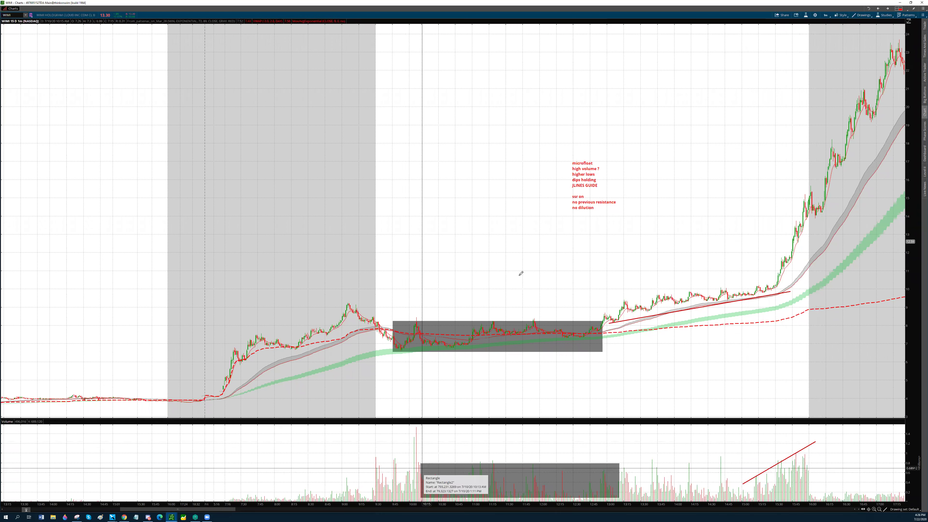
- Browse the chart options and drawing tools, picking the percent-measure tool
middle_click(436, 233)
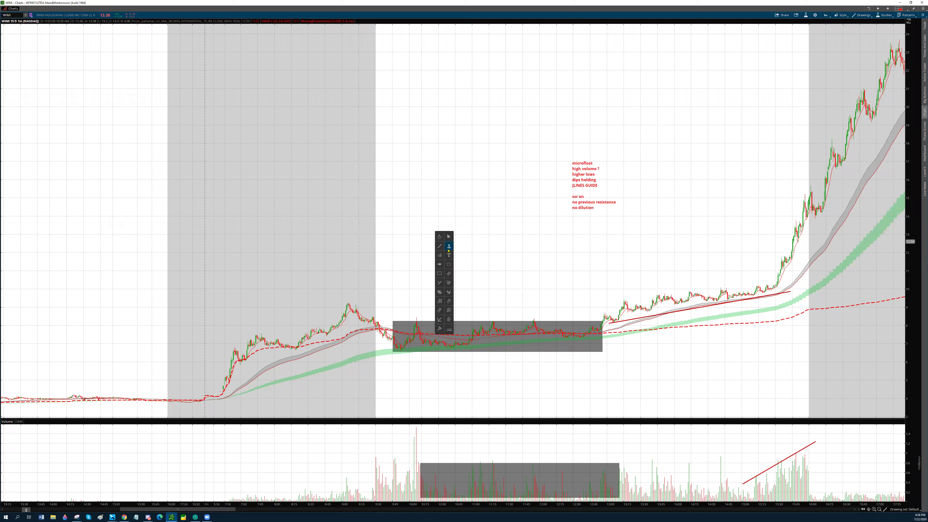
right_click(436, 203)
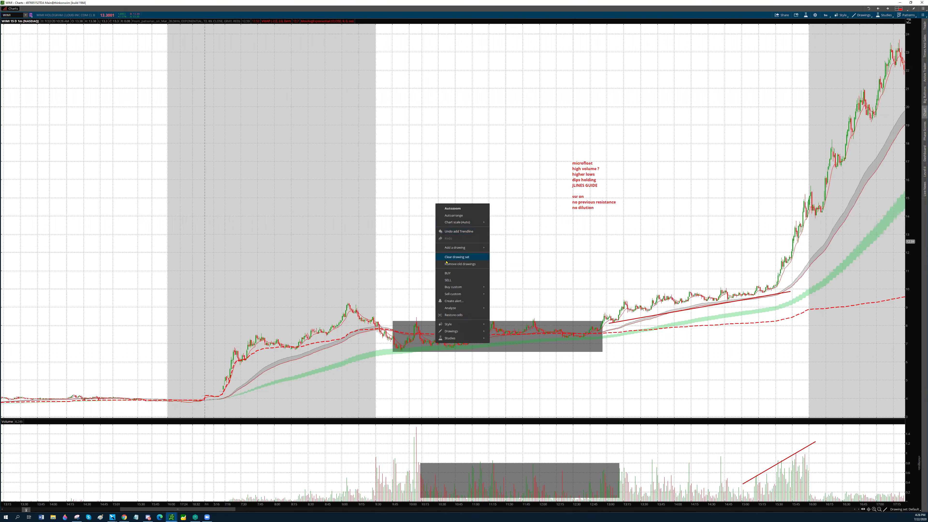
middle_click(406, 224)
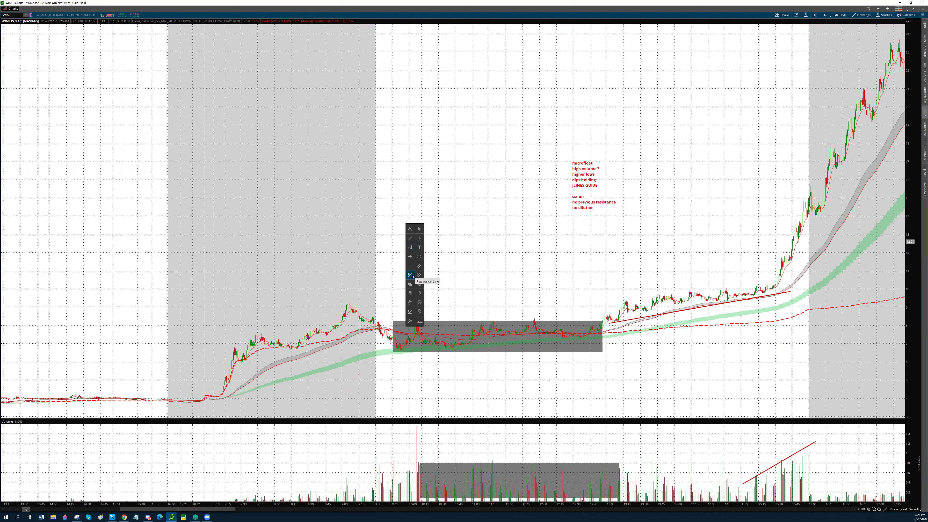
left_click(412, 284)
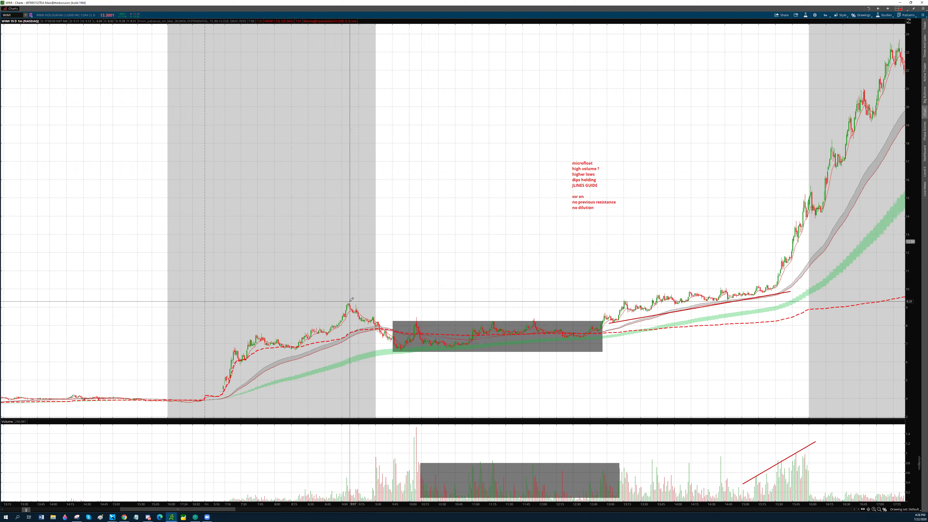
- Place blue horizontal rays at the early high and consolidation low, then zoom to 8:28 AM–1:50 PM
middle_click(402, 284)
left_click(415, 298)
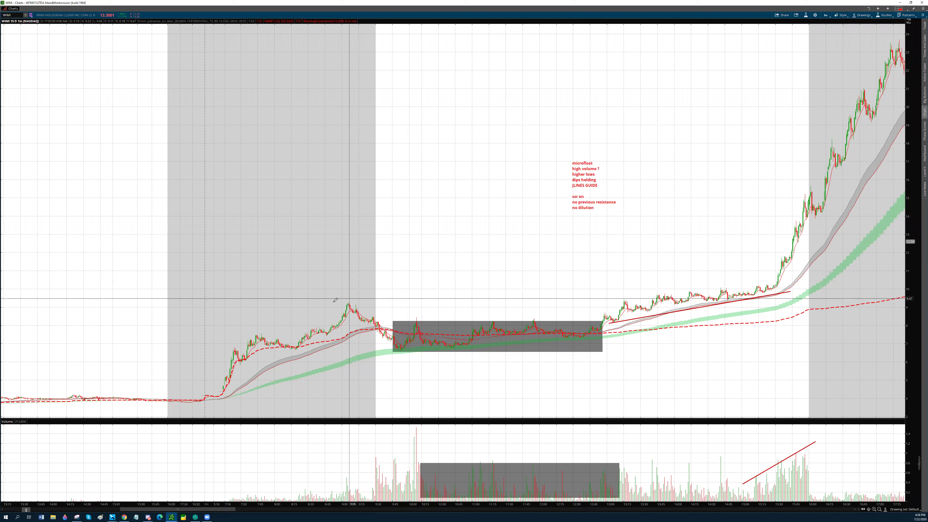
left_click(333, 302)
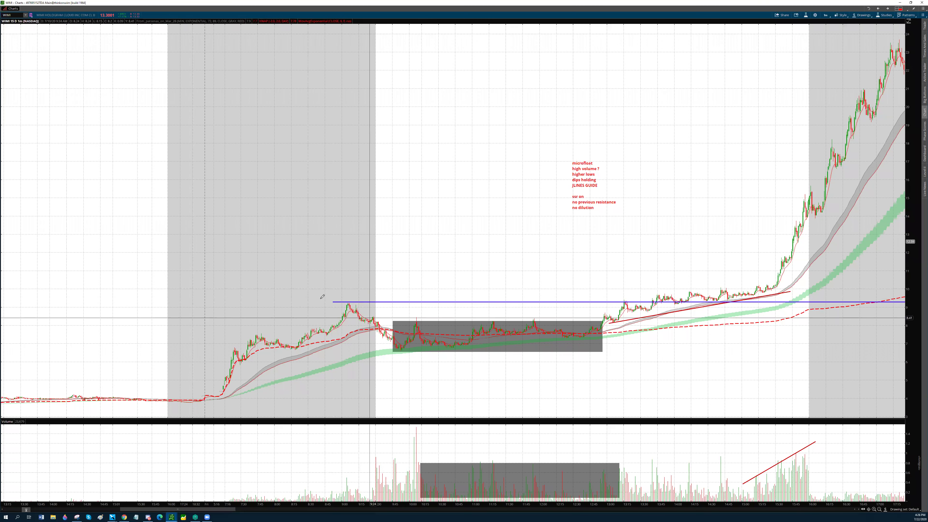
left_click(326, 352)
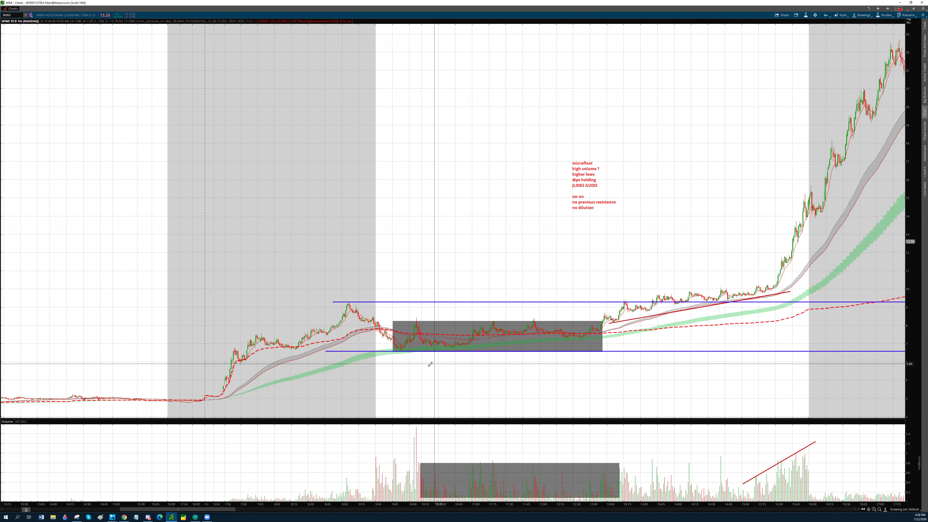
mouse_move(308, 280)
left_mouse_down()
mouse_move(456, 249)
mouse_move(664, 246)
left_mouse_up()
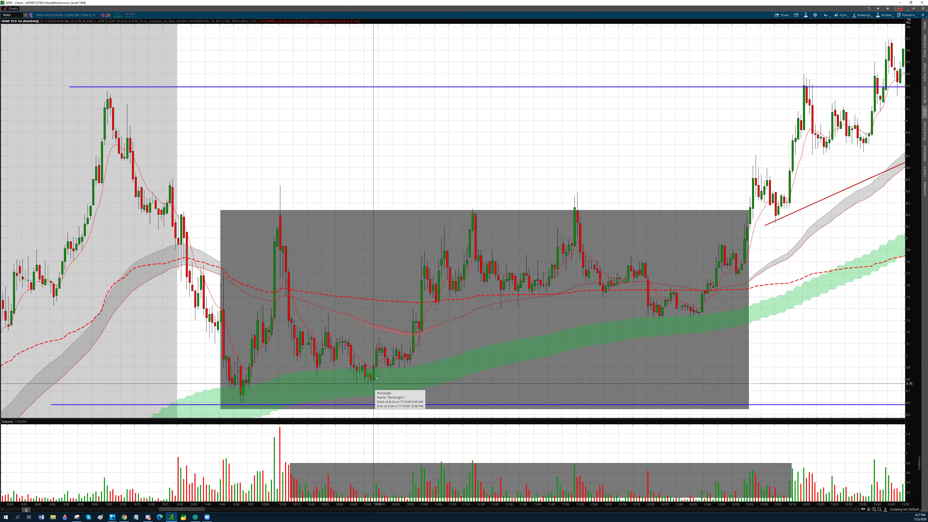
- Delete the large grey consolidation box and try red freehand strokes, undoing the last one
right_click(394, 246)
left_click(414, 270)
middle_click(423, 292)
left_click(420, 298)
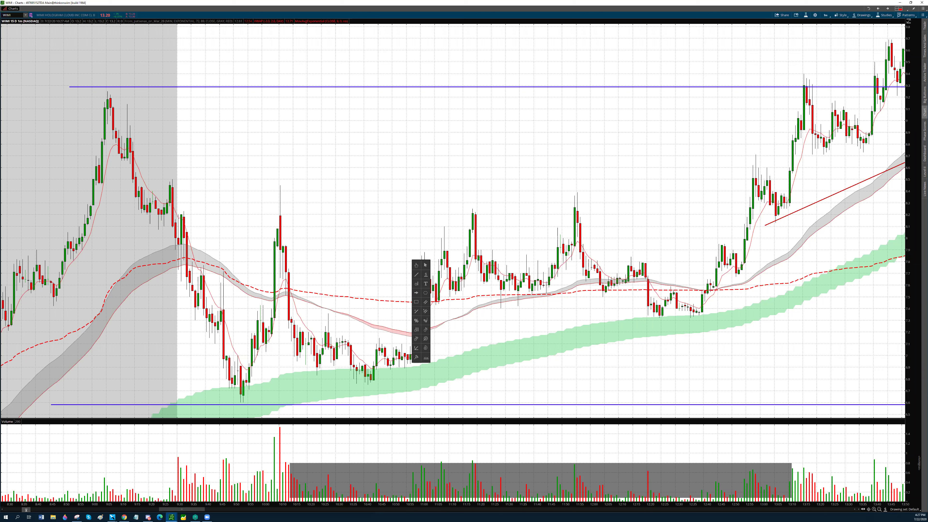
mouse_move(409, 310)
left_mouse_down()
mouse_move(417, 335)
mouse_move(429, 311)
left_mouse_up()
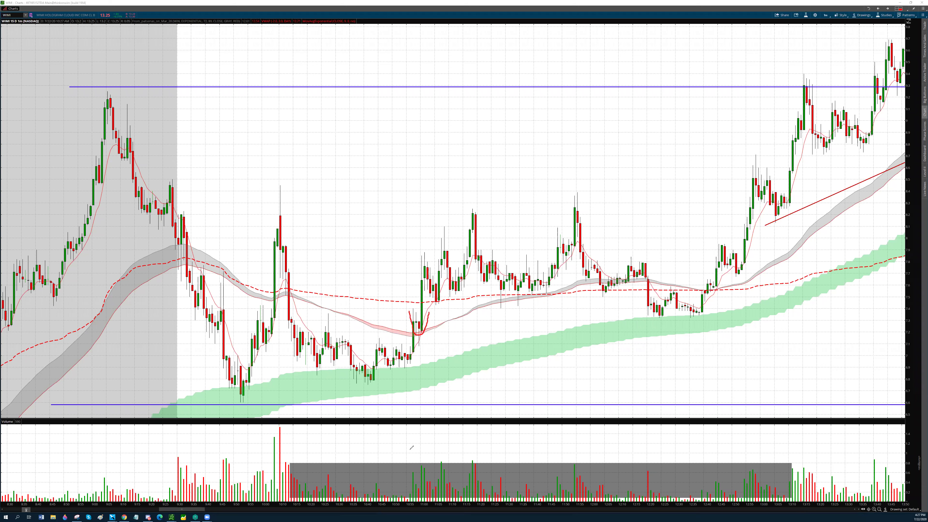
mouse_move(417, 459)
left_mouse_down()
mouse_move(406, 464)
mouse_move(426, 491)
mouse_move(434, 471)
mouse_move(406, 453)
left_mouse_up()
left_click_drag(431, 338, 422, 337)
key("ctrl+z")
key("ctrl+z")
key("ctrl+z")
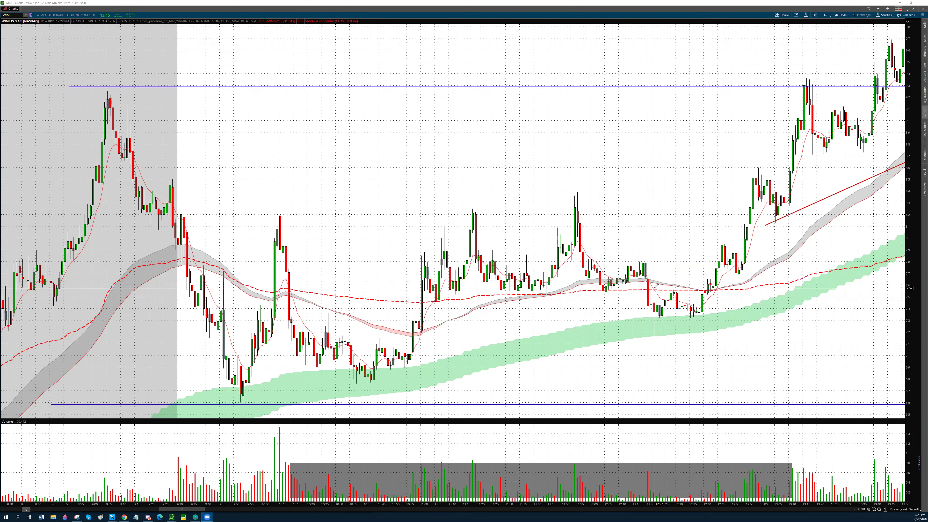
- Draw a small grey box around the pullback just before the breakout
middle_click(670, 307)
left_click(666, 301)
left_click(640, 282)
left_click(722, 317)
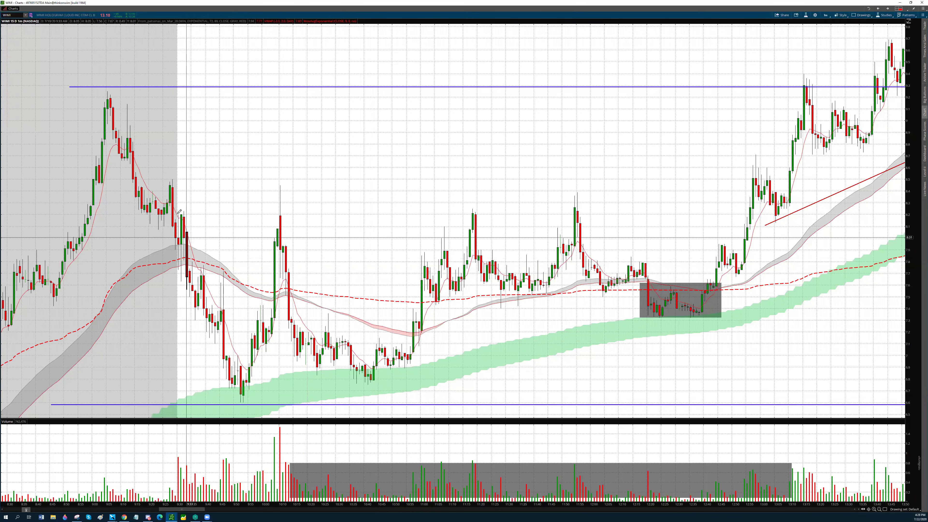
- Box the early drop in grey, circle the falling candles and their low in red, then switch to Discord
left_click(219, 229)
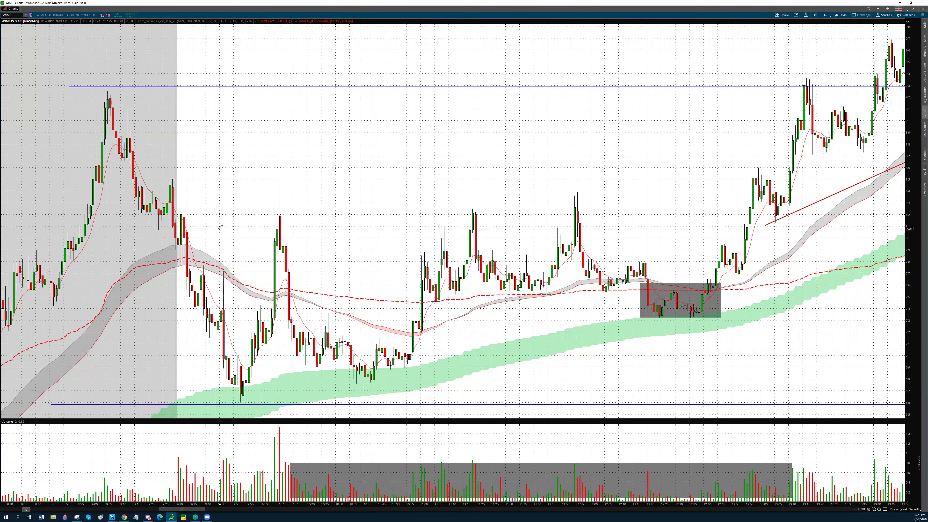
left_click(161, 197)
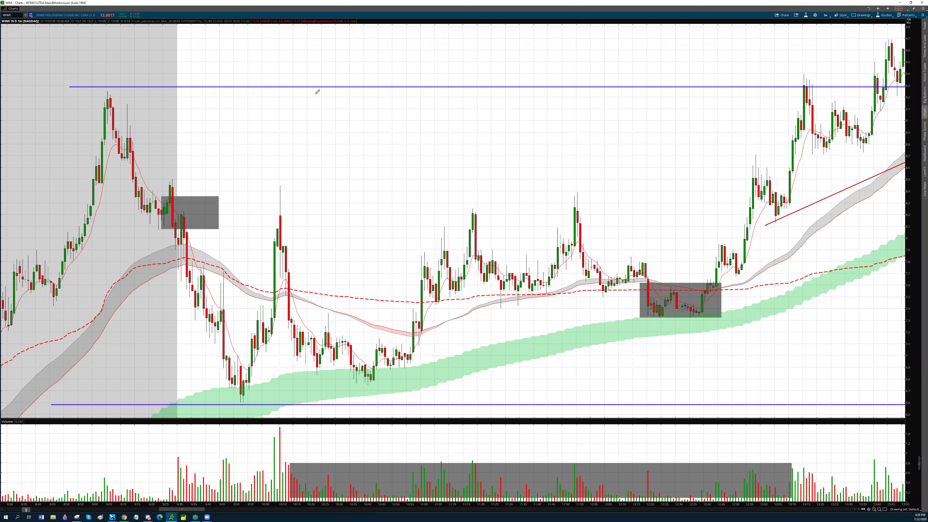
mouse_move(189, 253)
left_mouse_down()
mouse_move(213, 293)
mouse_move(206, 269)
mouse_move(215, 309)
mouse_move(219, 276)
mouse_move(242, 372)
left_mouse_up()
mouse_move(198, 271)
left_mouse_down()
mouse_move(175, 296)
mouse_move(263, 325)
mouse_move(204, 273)
left_mouse_up()
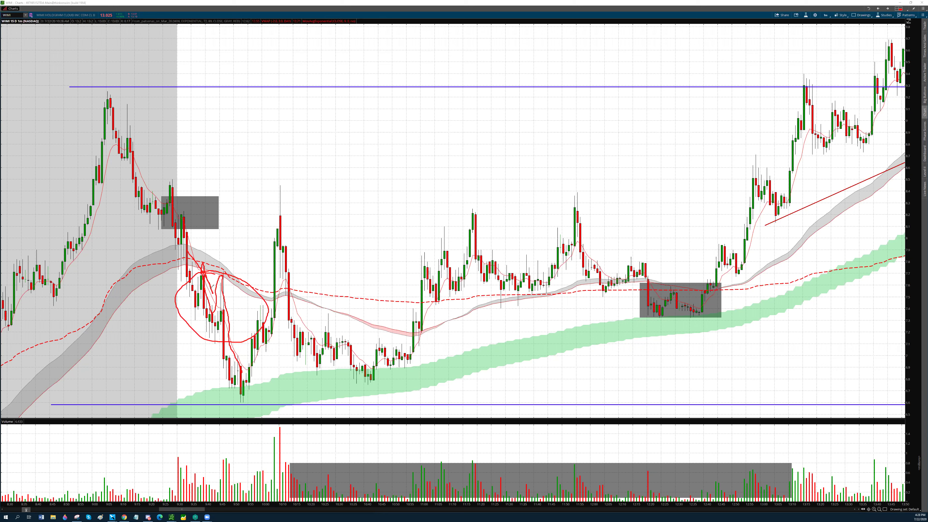
mouse_move(249, 383)
left_mouse_down()
mouse_move(228, 384)
mouse_move(240, 407)
mouse_move(269, 410)
mouse_move(264, 388)
mouse_move(230, 378)
left_mouse_up()
key("alt+Tab")
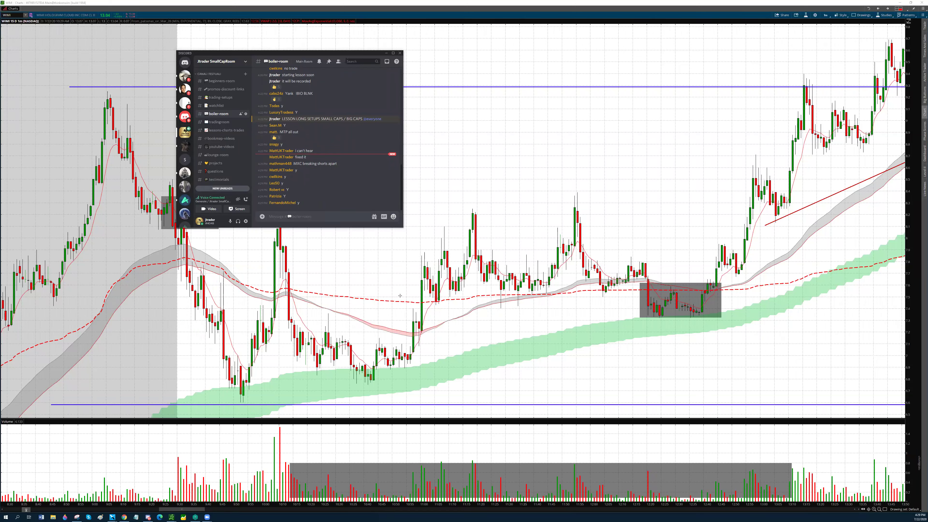
- Draw red arrows at the selloff, moving averages, bottom candle and volume spike, then undo them
left_click_drag(128, 303, 198, 288)
left_click_drag(172, 358, 225, 331)
left_click_drag(165, 263, 200, 266)
left_click_drag(250, 246, 227, 267)
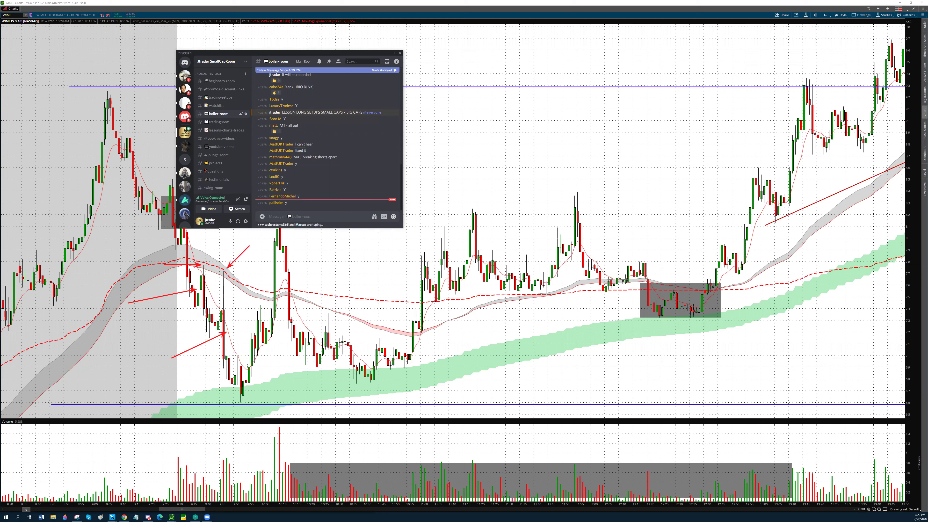
mouse_move(280, 411)
left_mouse_down()
mouse_move(243, 393)
mouse_move(266, 356)
mouse_move(263, 340)
left_mouse_up()
left_click_drag(231, 426, 274, 441)
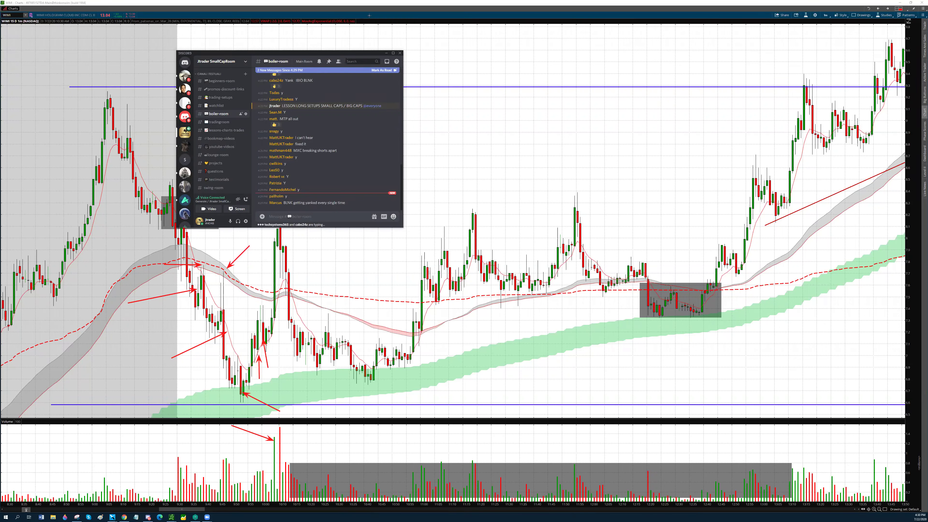
key("ctrl+z")
key("ctrl+z")
key("ctrl+z")
key("ctrl+z")
key("ctrl+z")
key("ctrl+z")
key("ctrl+z")
key("ctrl+z")
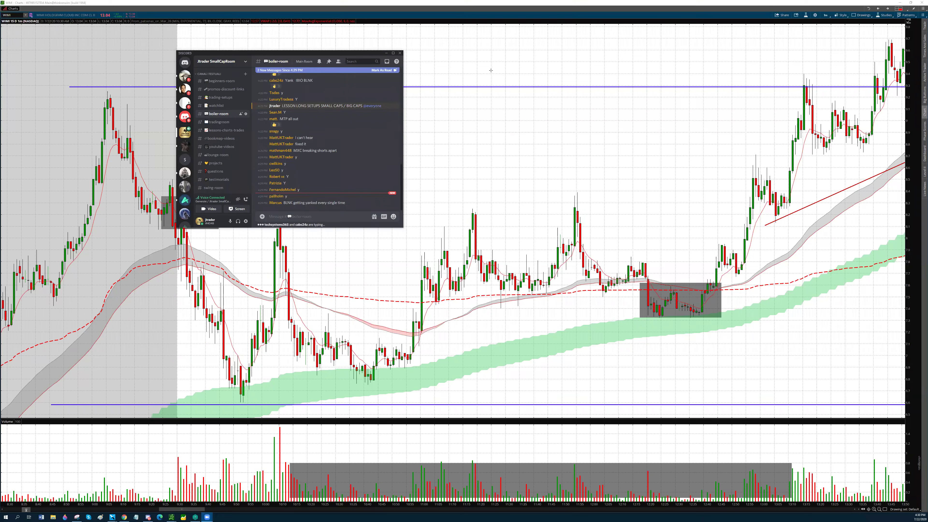
mouse_move(287, 376)
left_mouse_down()
mouse_move(258, 361)
mouse_move(279, 364)
mouse_move(266, 353)
left_mouse_up()
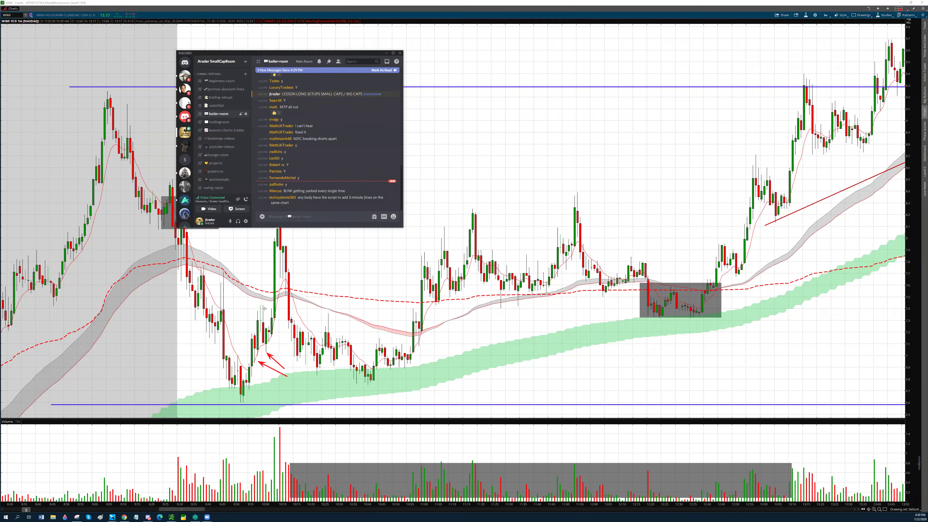
left_click_drag(258, 309, 278, 308)
left_click_drag(178, 271, 273, 375)
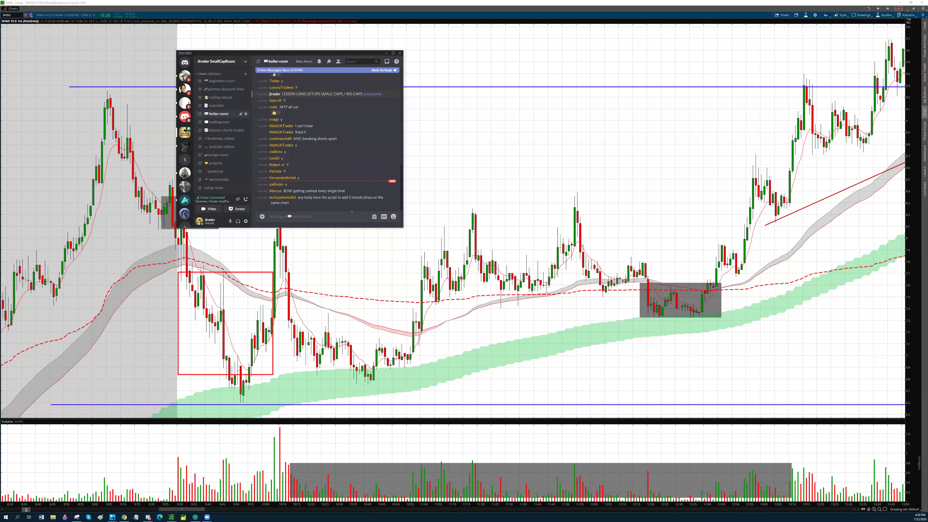
left_click(230, 323)
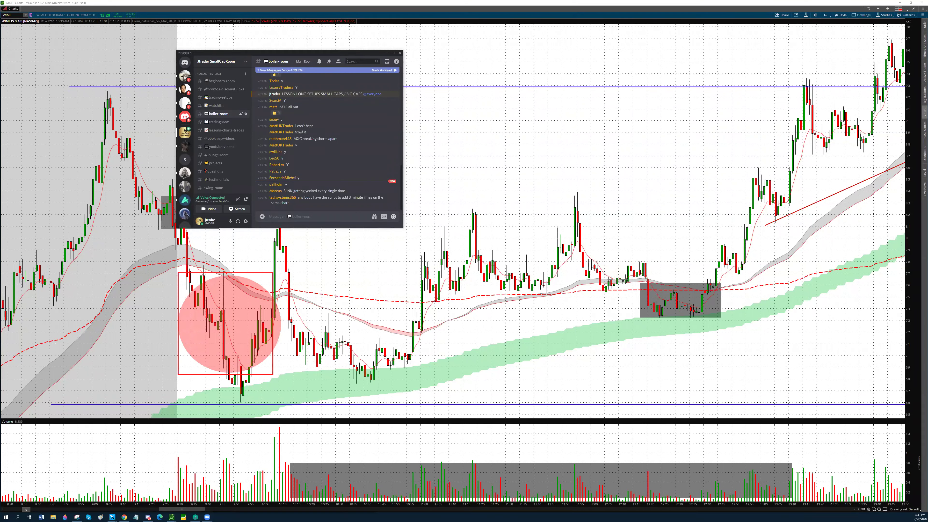
left_click_drag(295, 301, 403, 388)
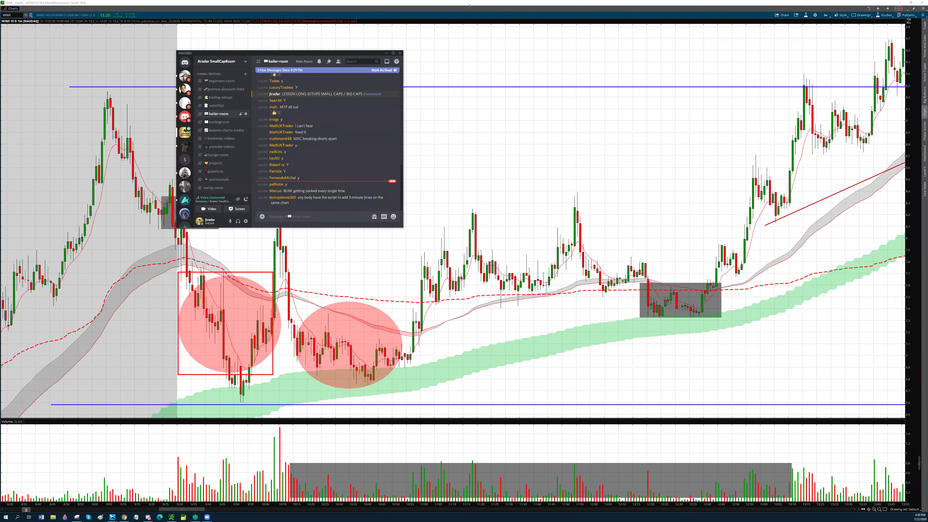
mouse_move(224, 247)
left_mouse_down()
mouse_move(201, 274)
mouse_move(224, 276)
left_mouse_up()
left_click_drag(333, 274, 328, 311)
left_click(221, 377)
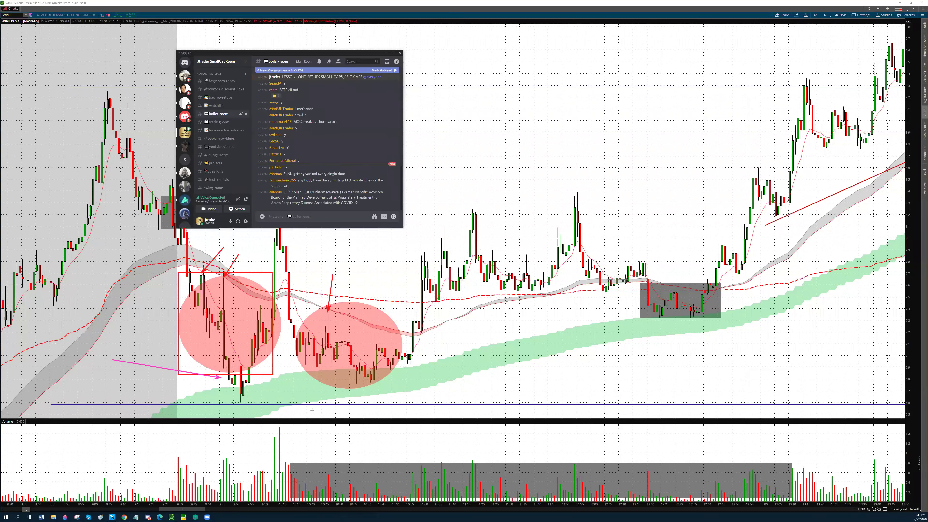
left_click(311, 397)
left_click_drag(261, 351, 428, 388)
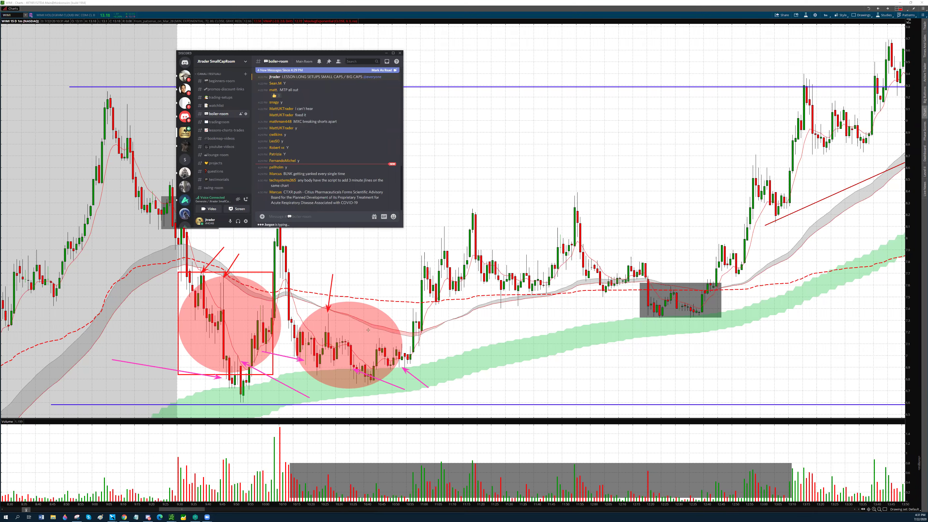
key("ctrl+z")
key("ctrl+z")
key("ctrl+z")
key("ctrl+z")
key("ctrl+z")
key("ctrl+z")
key("ctrl+z")
key("ctrl+z")
key("ctrl+z")
key("ctrl+z")
key("ctrl+z")
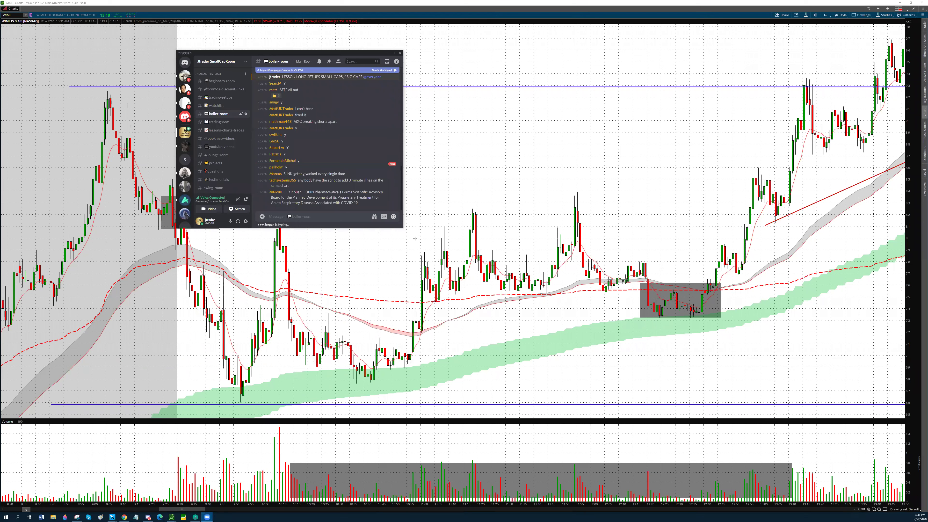
- Try a red arrow, an ellipse around the grey pullback box and a volume arrow, undoing each
left_click_drag(409, 308, 424, 308)
key("ctrl+z")
left_click_drag(620, 280, 713, 323)
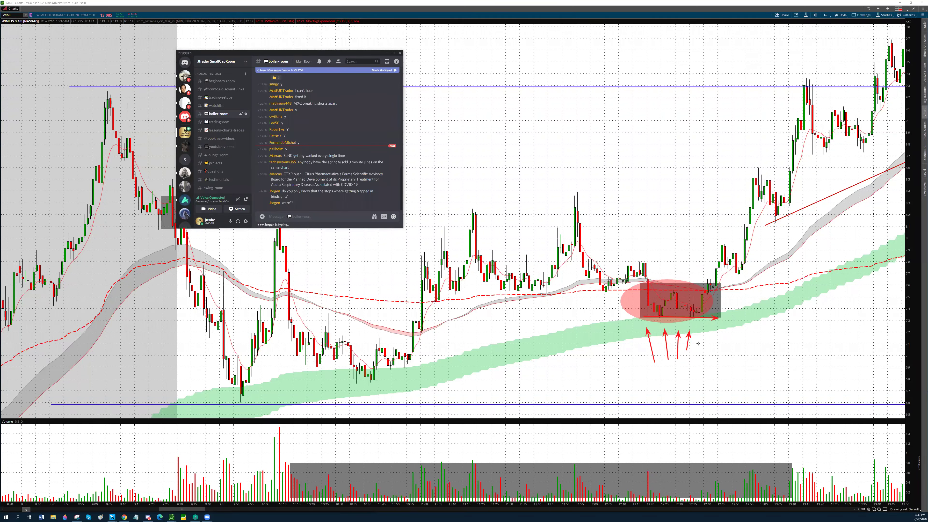
left_click_drag(716, 494, 754, 467)
key("ctrl+z")
key("ctrl+z")
key("ctrl+z")
key("ctrl+z")
key("ctrl+z")
key("ctrl+z")
key("ctrl+z")
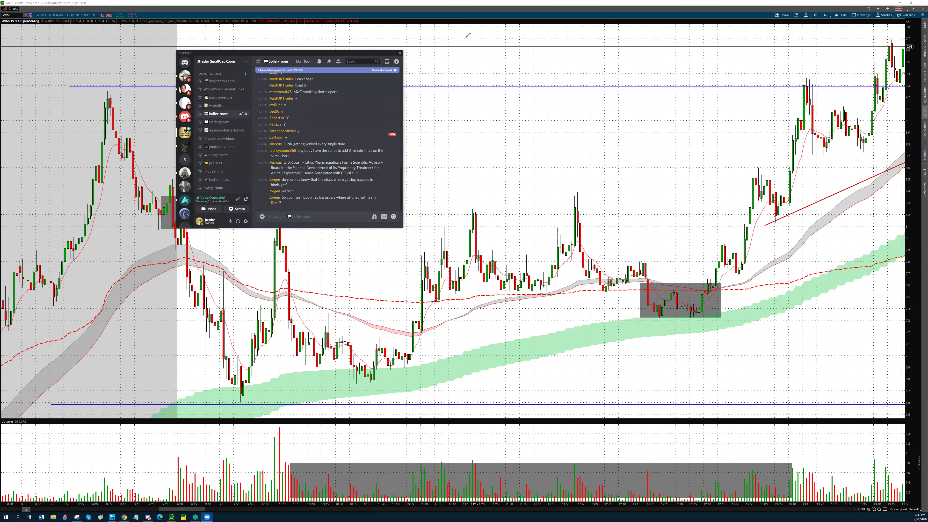
- Circle the candles reclaiming the averages near 11:00, then zoom to roughly 11:40–13:50
left_click_drag(408, 303, 431, 332)
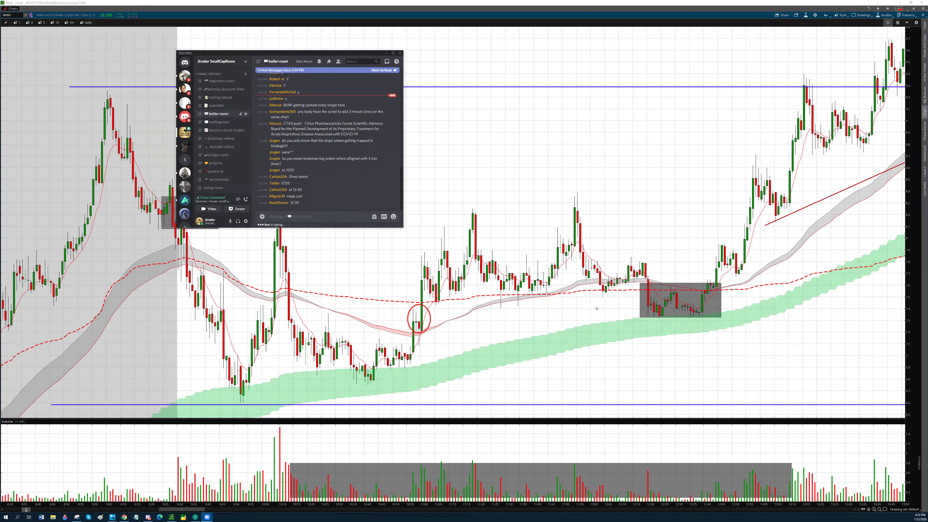
left_click(712, 320)
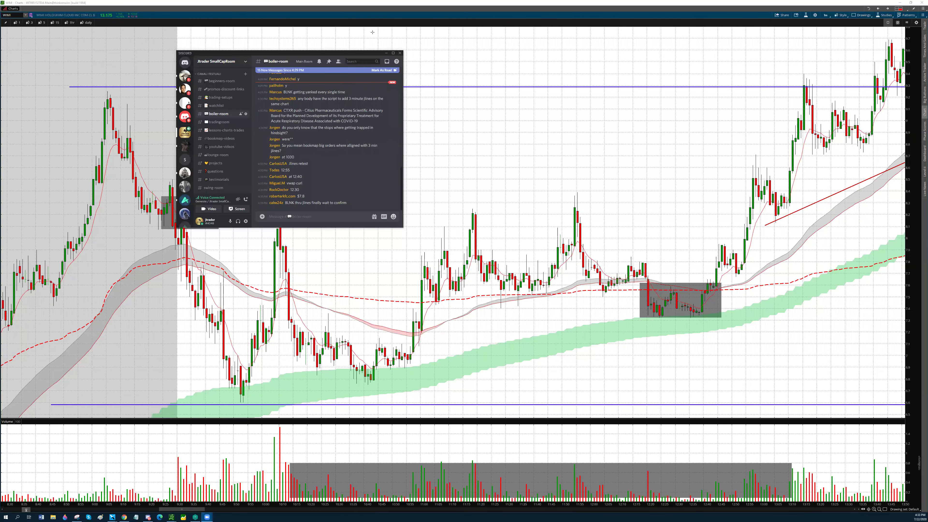
left_click_drag(532, 126, 571, 151)
left_click_drag(634, 190, 905, 234)
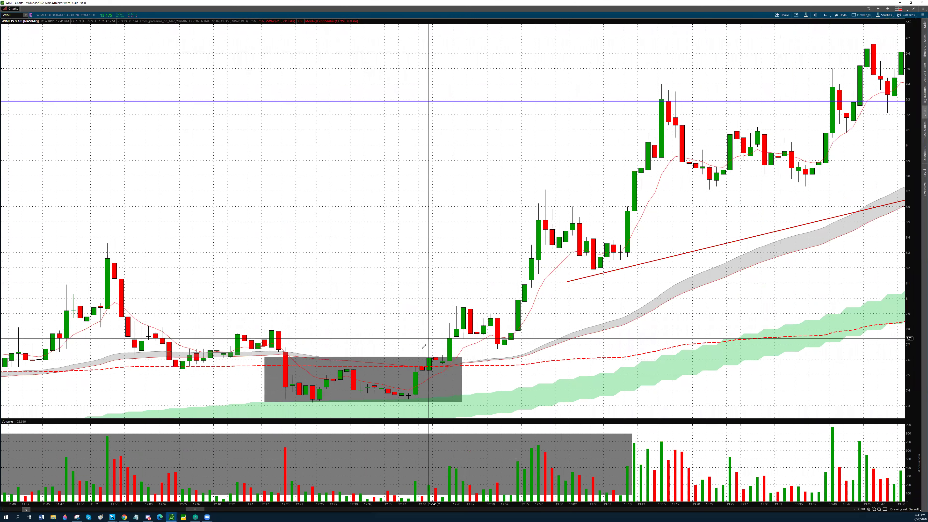
- Delete the grey consolidation box and drag the time axis out to several days of 1-minute bars
right_click(420, 365)
left_click(423, 373)
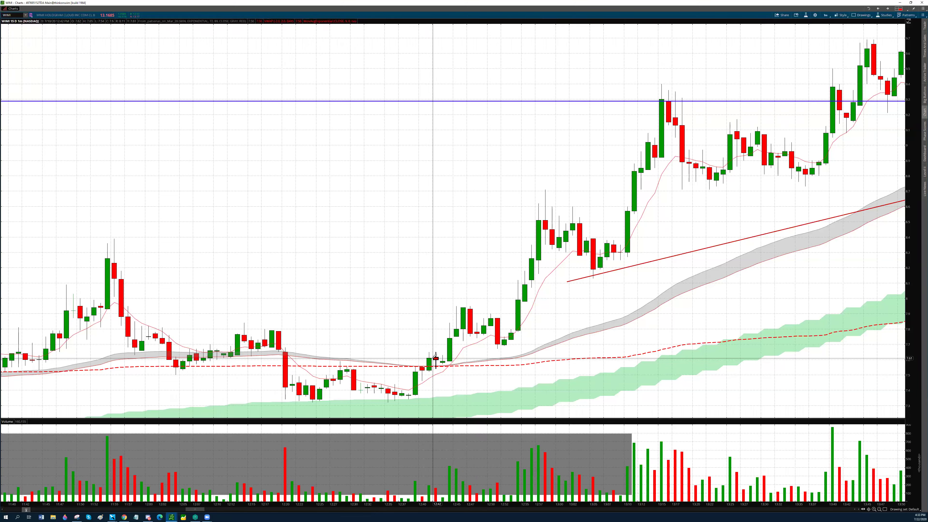
middle_click(434, 345)
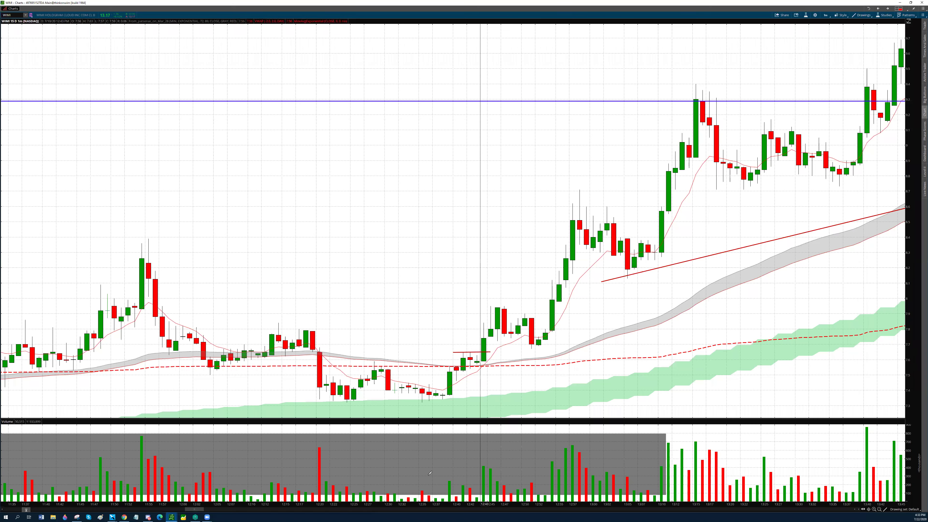
left_click_drag(410, 503, 459, 504)
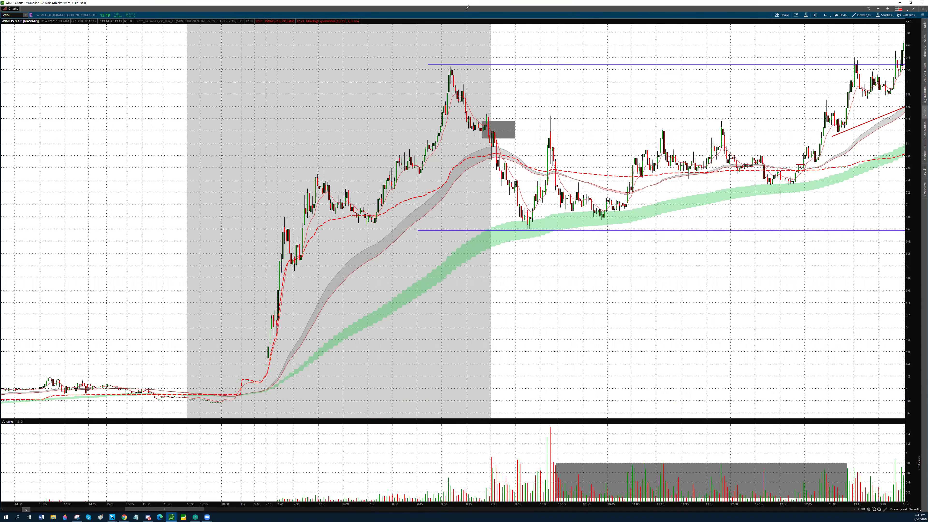
- Draw a small dark ellipse on the dip before the late breakout, glancing at Discord afterward
middle_click(803, 175)
middle_click(804, 174)
middle_click(802, 177)
left_click(806, 189)
left_click(793, 164)
key("alt+Tab")
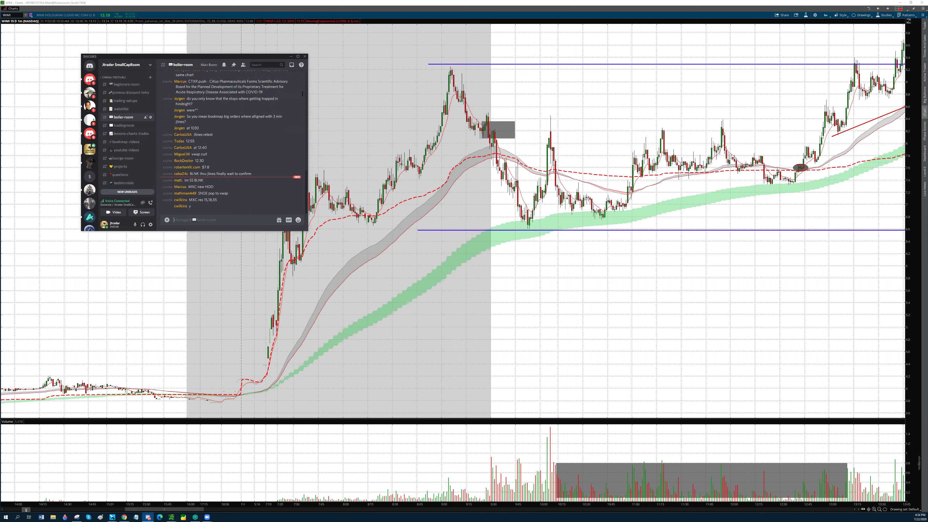
left_click(601, 389)
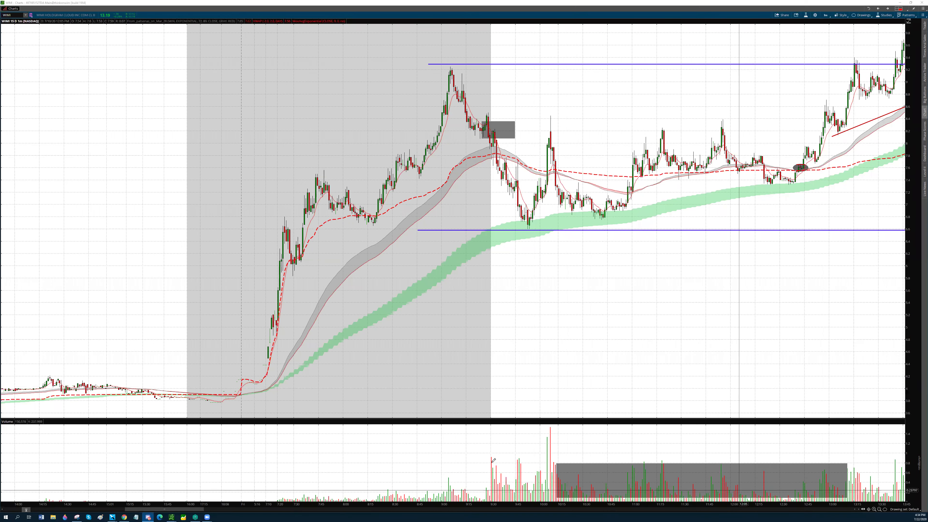
- Scroll the WIMI chart to later times and zoom into 12:27 PM–4:41 PM
left_click_drag(193, 509, 220, 504)
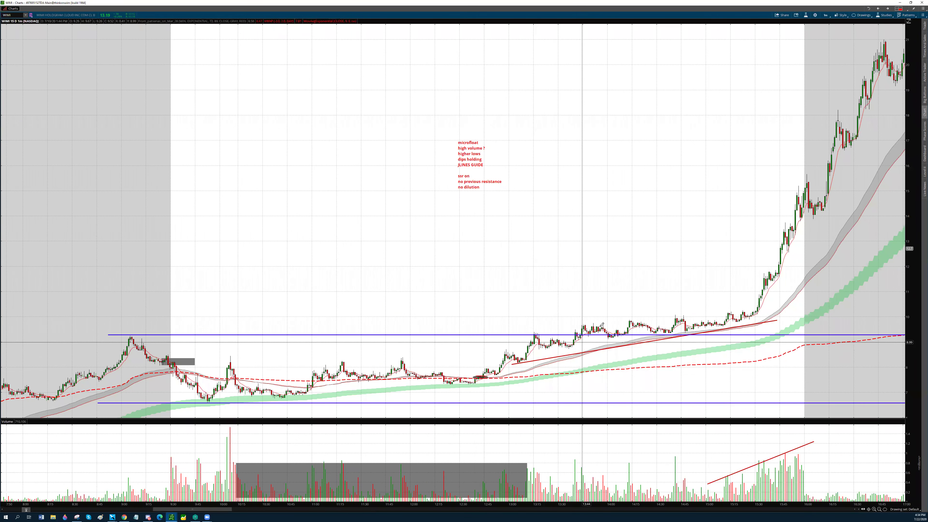
mouse_move(455, 322)
left_mouse_down()
mouse_move(719, 213)
mouse_move(873, 168)
mouse_move(905, 168)
left_mouse_up()
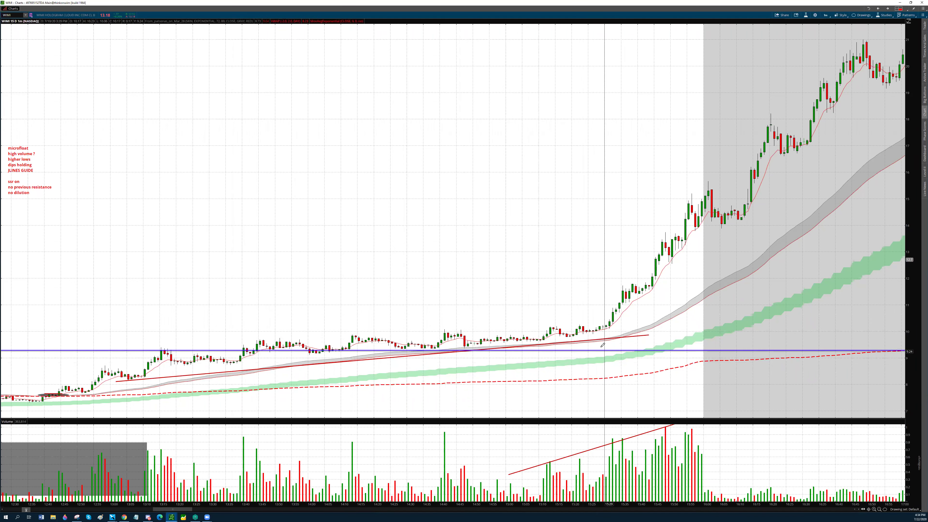
- Add a blue horizontal level at about 10 along the top of the pre-breakout consolidation
middle_click(600, 325)
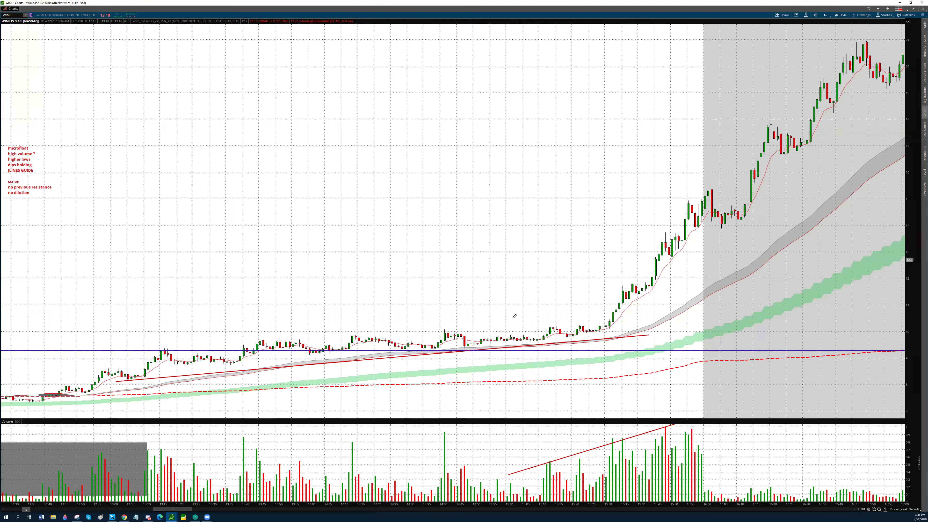
left_click(219, 332)
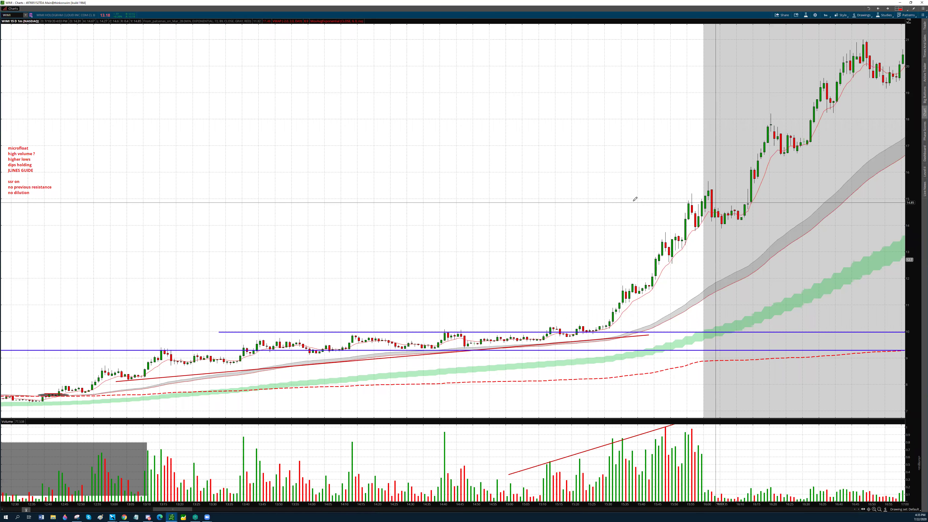
left_click(825, 15)
- Switch the WIMI chart to 2D:3m, then to 15 days of 3-minute bars
left_click(804, 47)
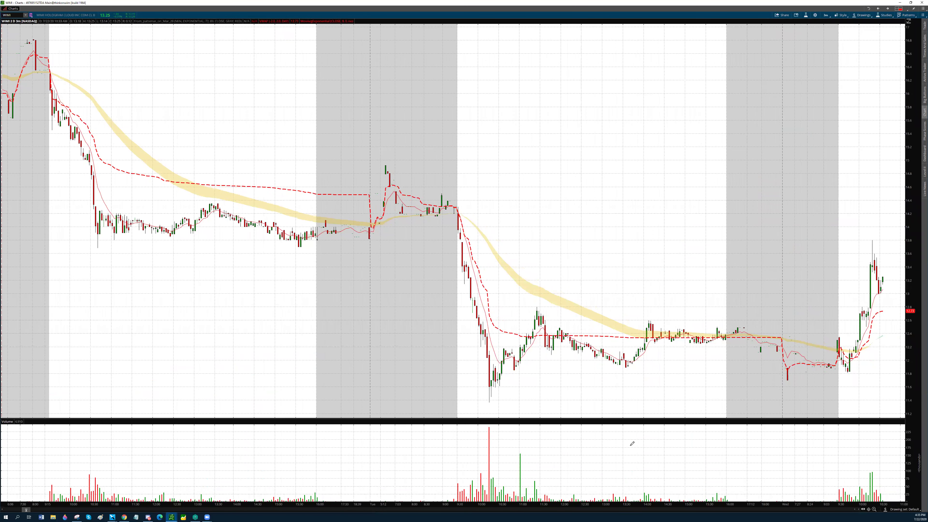
left_click(825, 15)
left_click(828, 24)
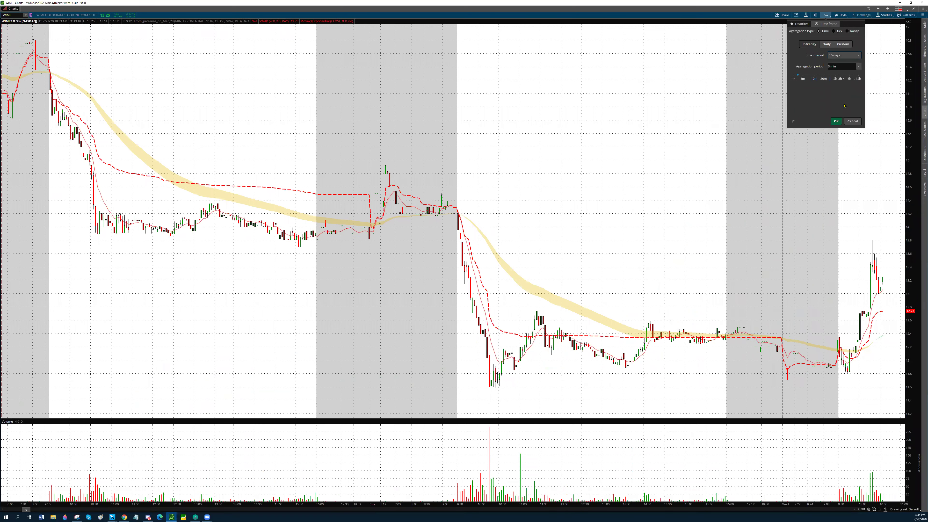
left_click(836, 121)
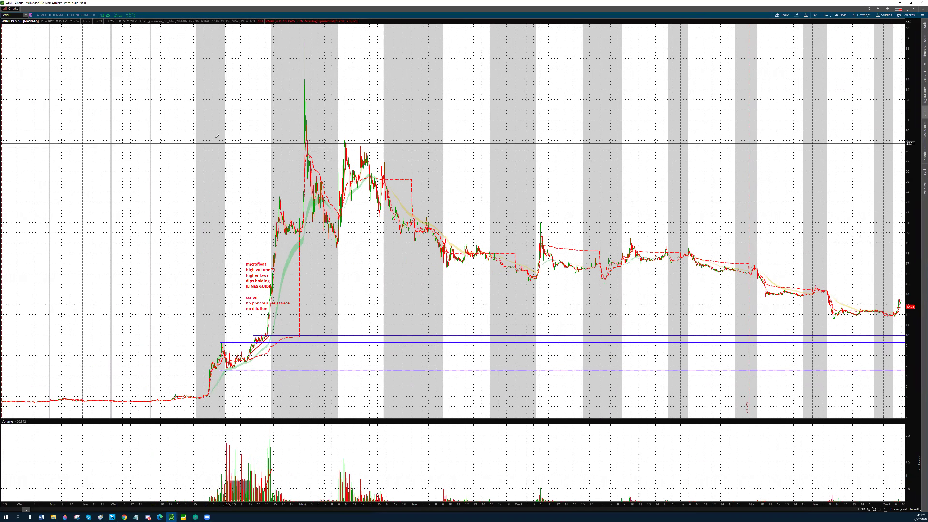
- Zoom in on the Friday 7/10 session and bring up Discord's #trading-setups channel
left_click_drag(215, 138, 289, 237)
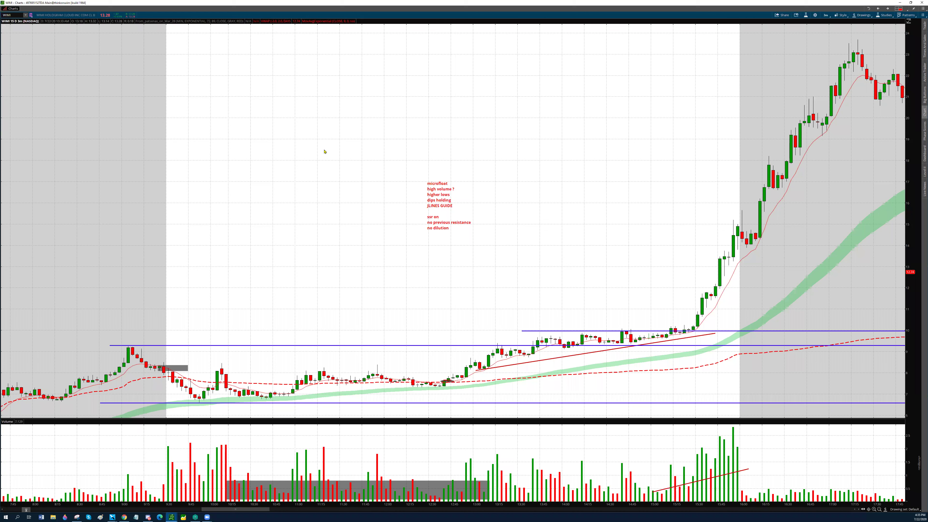
key("alt+Tab")
key("alt+shift+Up")
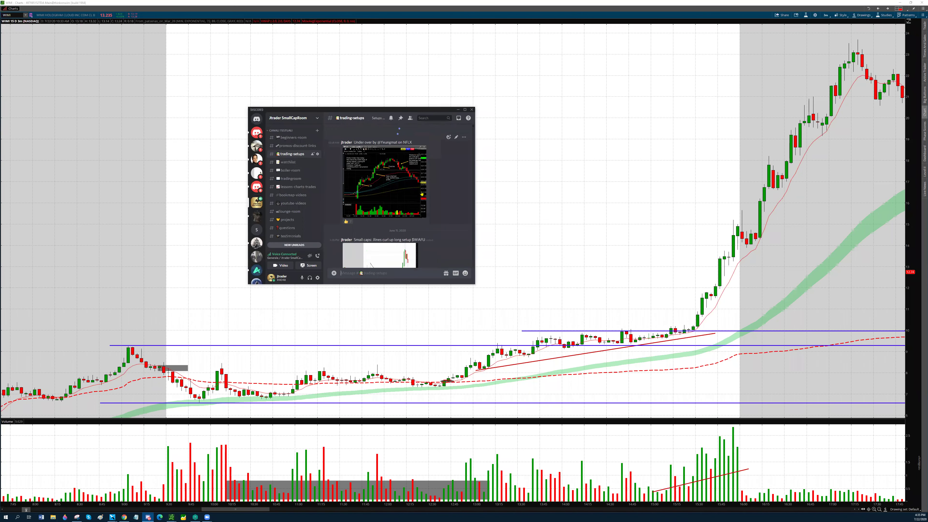
- Fix the post title typo to 'Small Caps: Afternoon 3m Jlines Long' and return to the chart
scroll(421, 194, "down", 10)
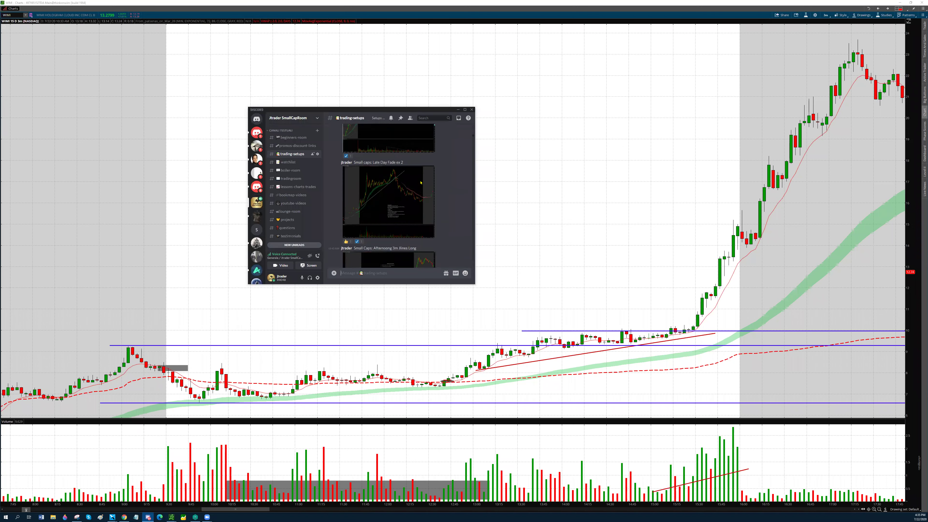
scroll(386, 194, "up", 10)
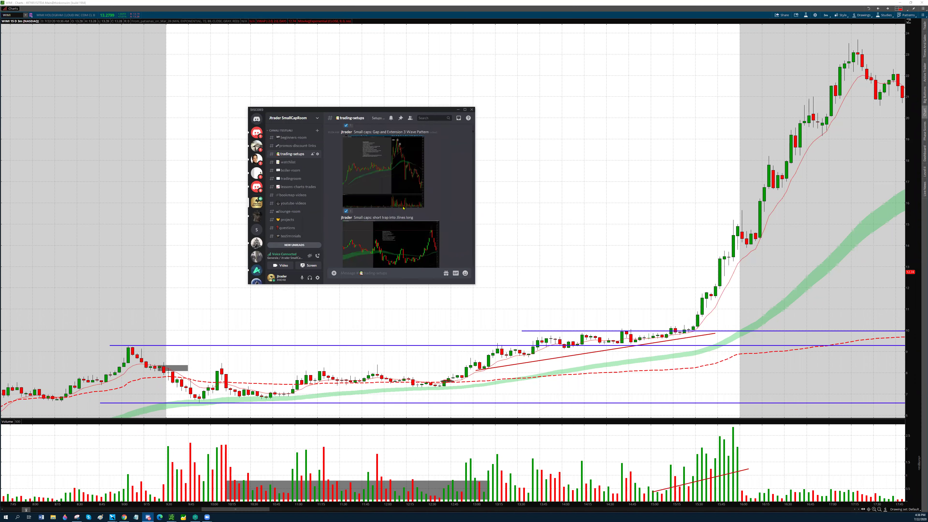
scroll(423, 202, "down", 3)
scroll(423, 202, "down", 5)
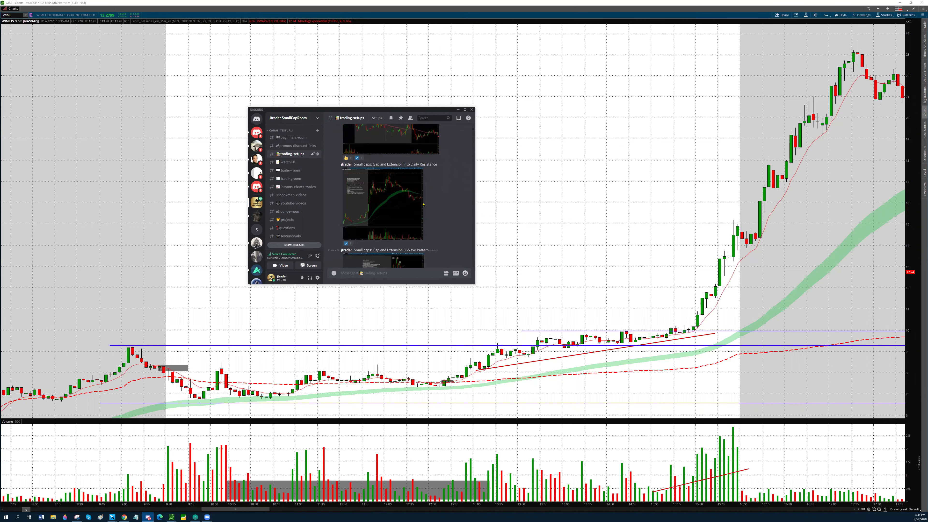
scroll(420, 204, "down", 5)
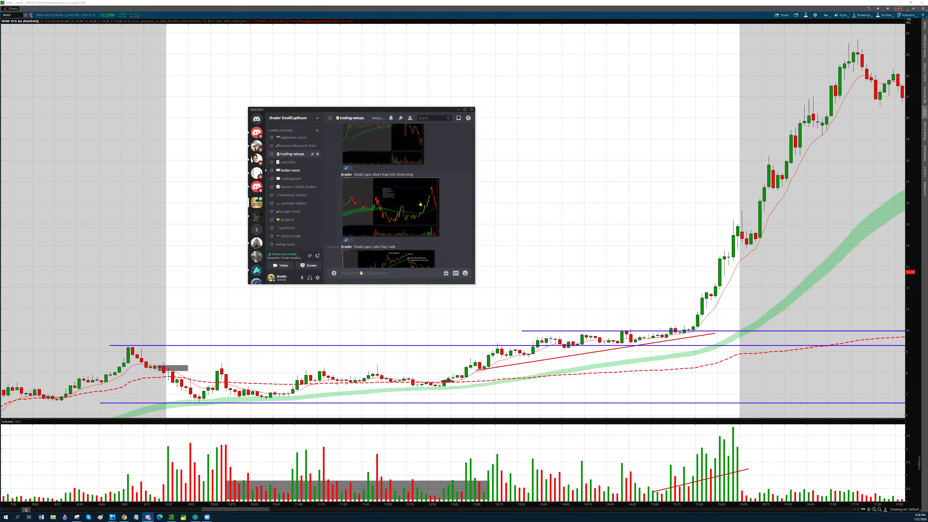
scroll(420, 203, "up", 3)
scroll(420, 204, "down", 5)
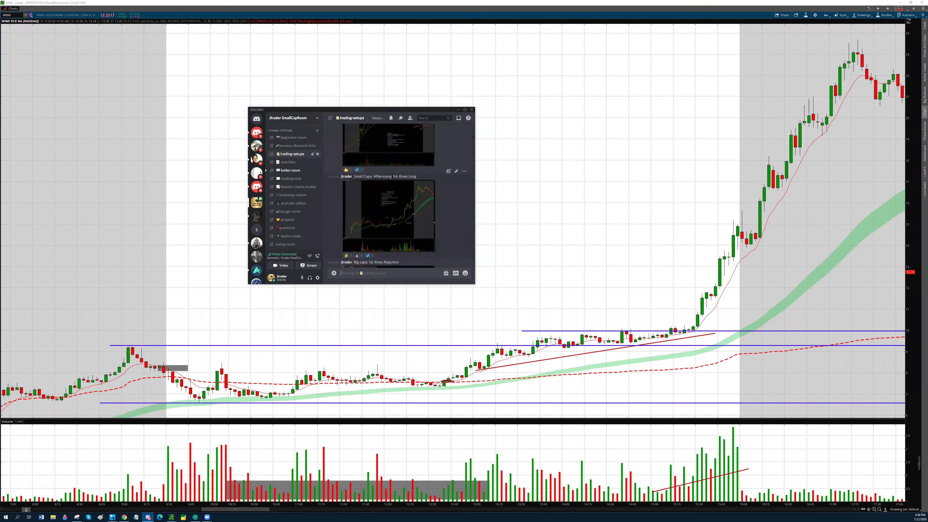
left_click(456, 171)
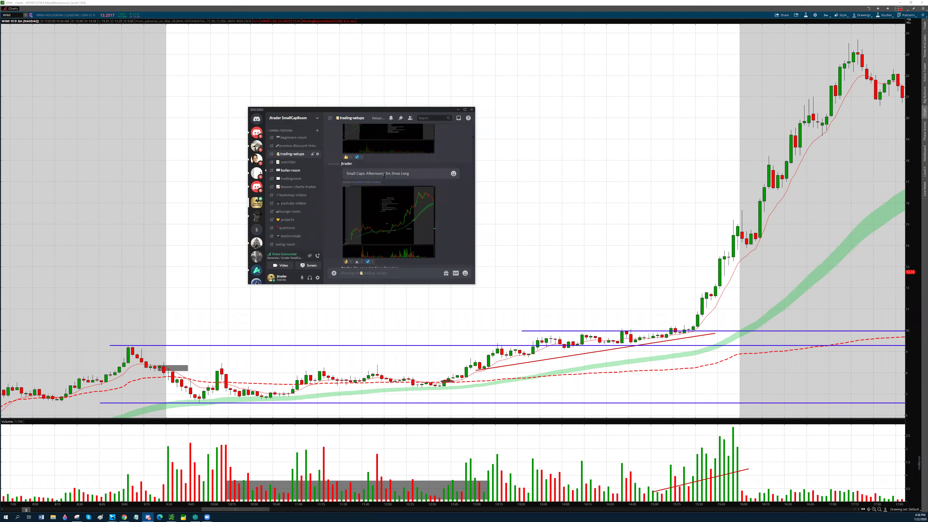
key("BackSpace")
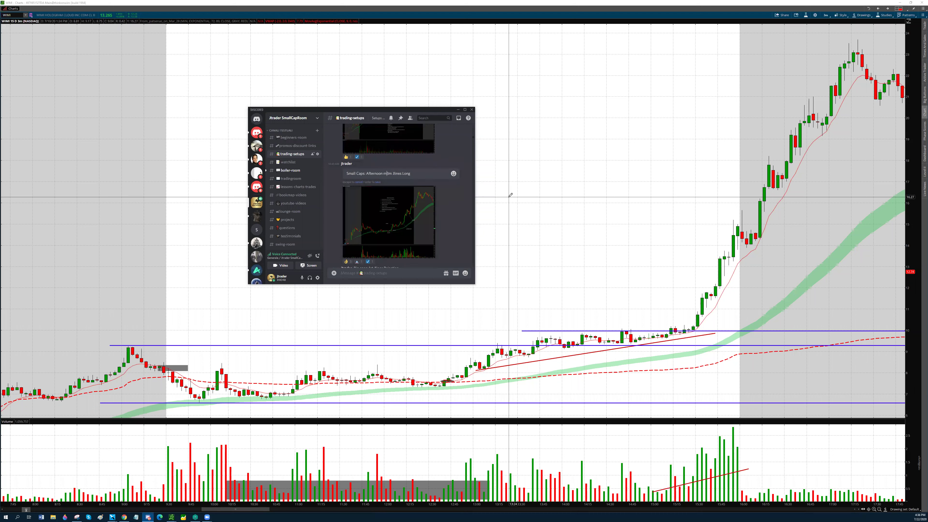
key("BackSpace")
key("BackSpace")
key("Return")
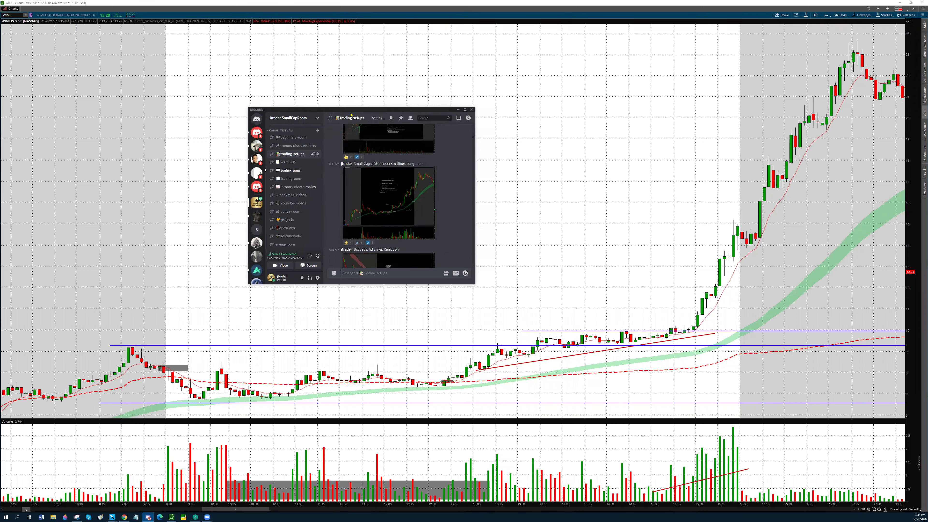
left_click(281, 103)
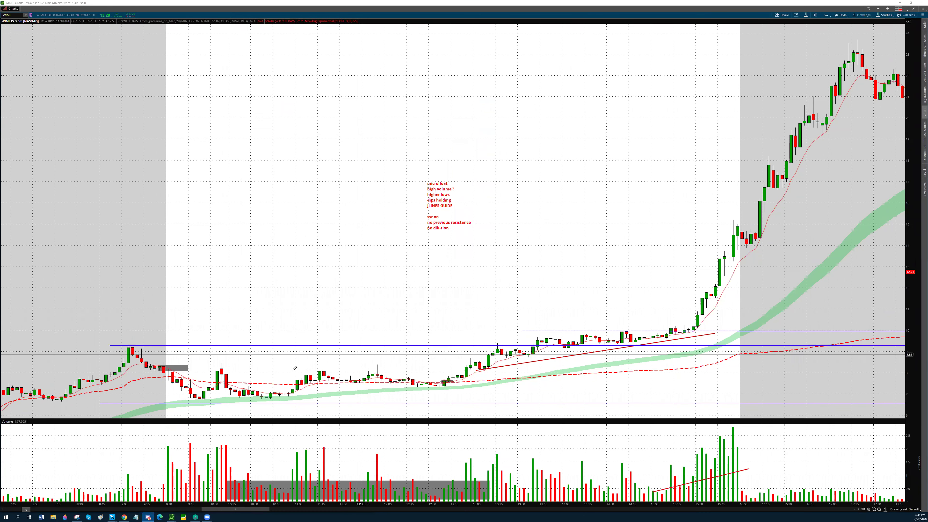
- Draw a grey rectangle around the tight consolidation just before the WIMI breakout
middle_click(272, 335)
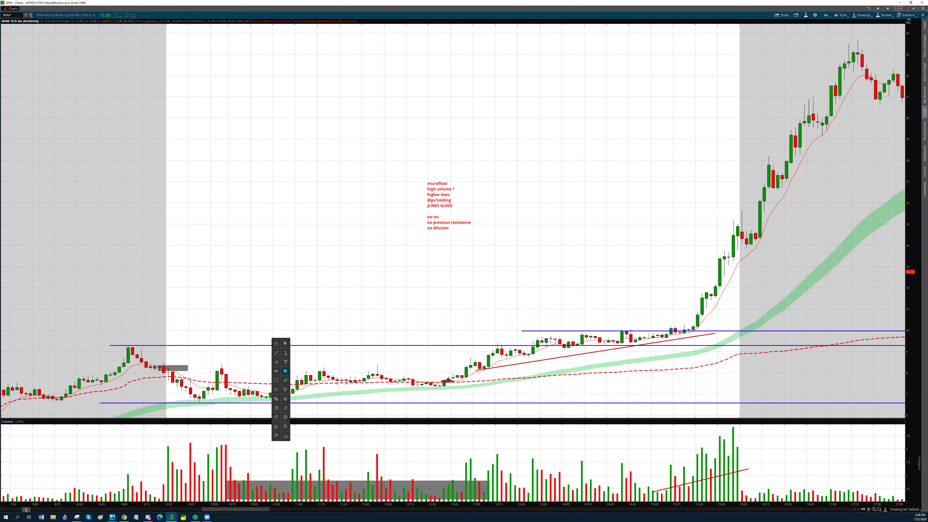
left_click(276, 380)
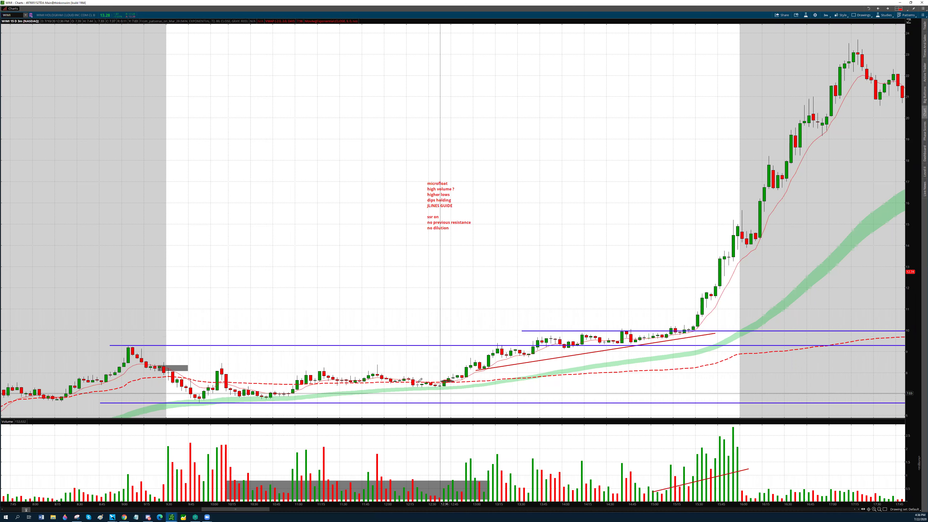
left_click(410, 377)
left_click(458, 395)
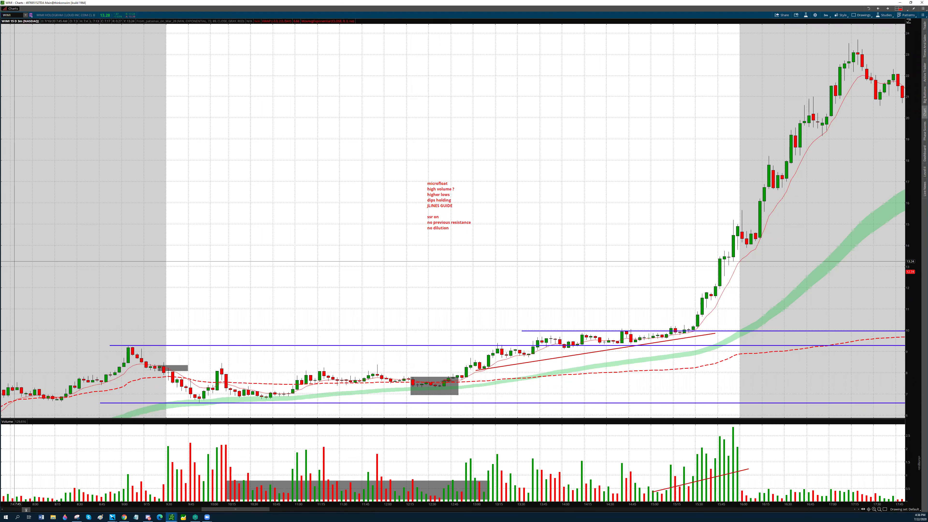
key("alt+Tab")
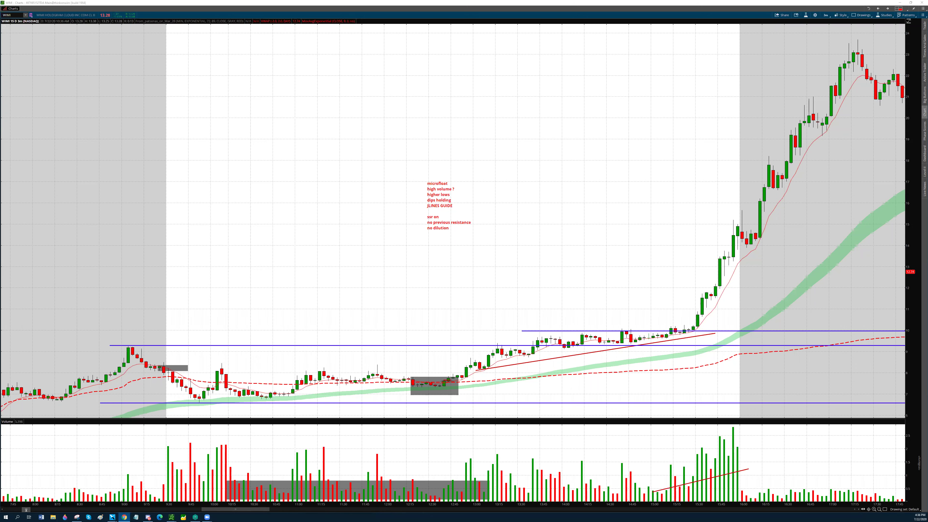
- Maximize the CETX screenshot window in Chrome and zoom the page to 200%
key("alt+Tab")
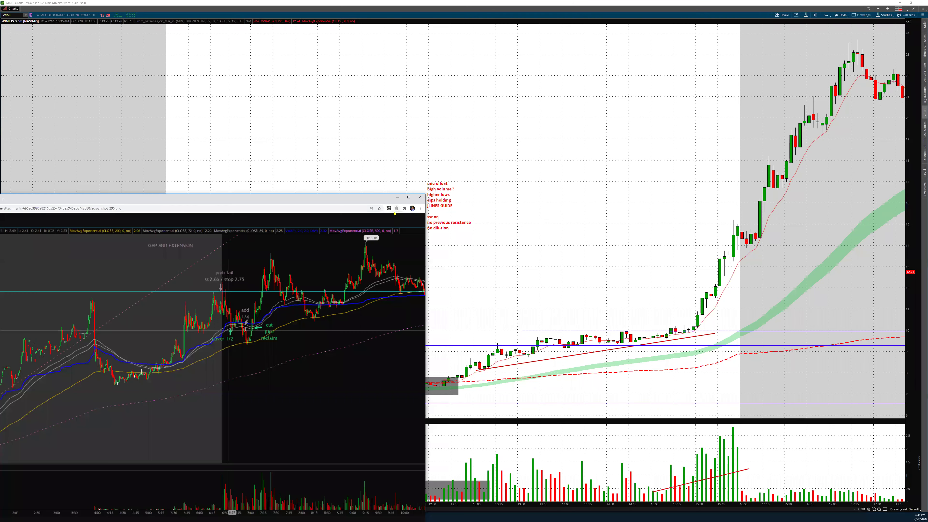
left_click(408, 197)
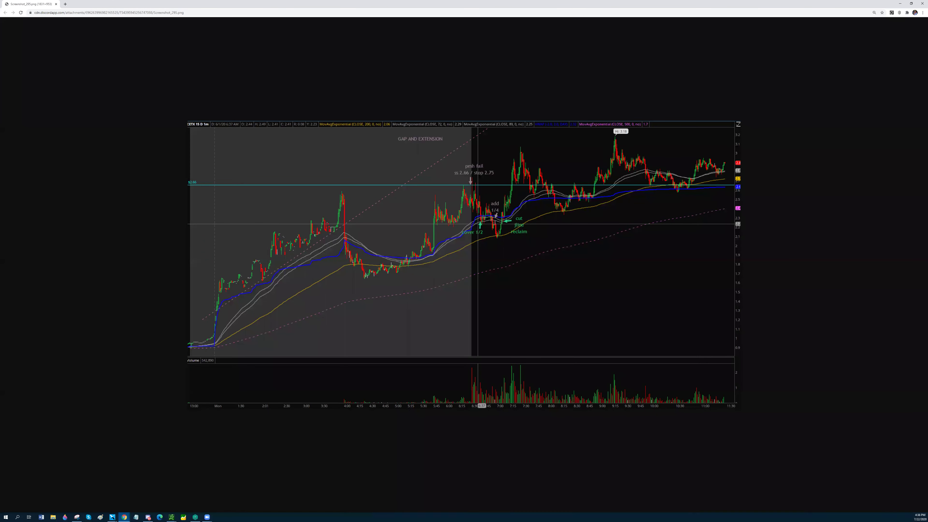
key("alt+Tab")
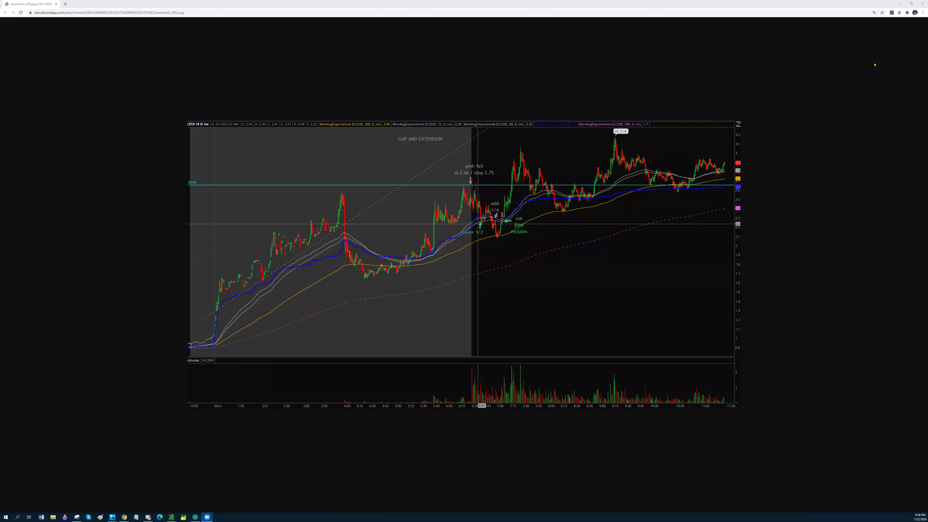
left_click(923, 12)
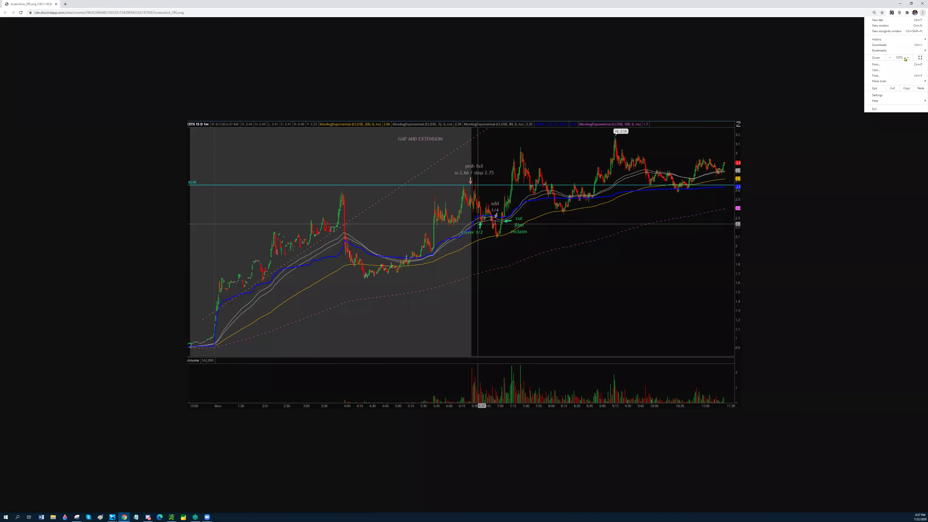
left_click(908, 58)
left_click(908, 57)
left_click(908, 58)
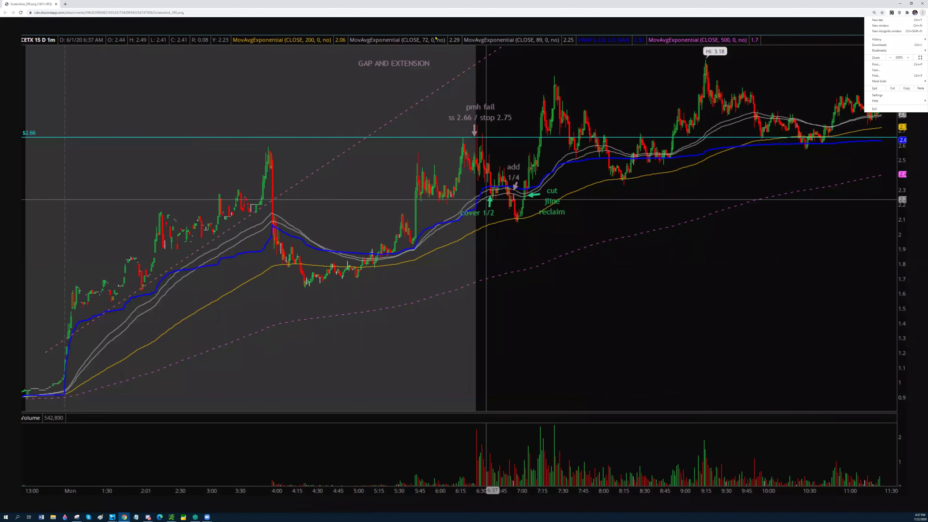
- Sketch trial arrows and a box on the CETX screenshot, ending with one red arrow at the 7:00 low
left_click(436, 37)
left_click_drag(406, 89, 472, 131)
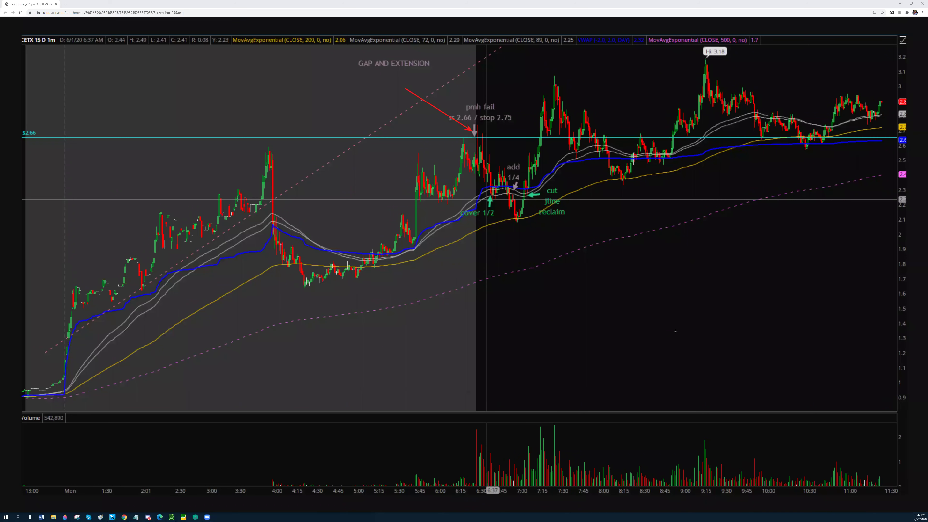
left_click_drag(467, 236, 489, 196)
left_click_drag(483, 186, 539, 220)
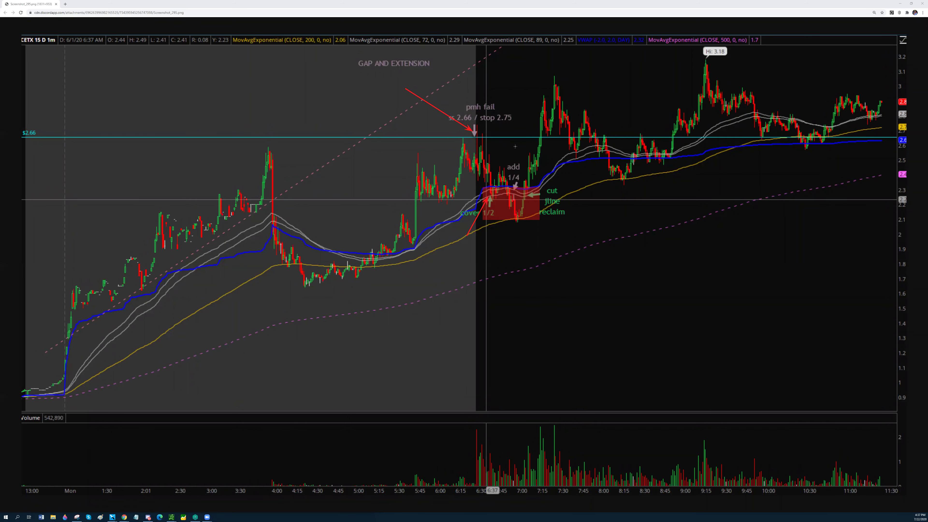
mouse_move(526, 164)
left_mouse_down()
mouse_move(517, 191)
mouse_move(527, 202)
left_mouse_up()
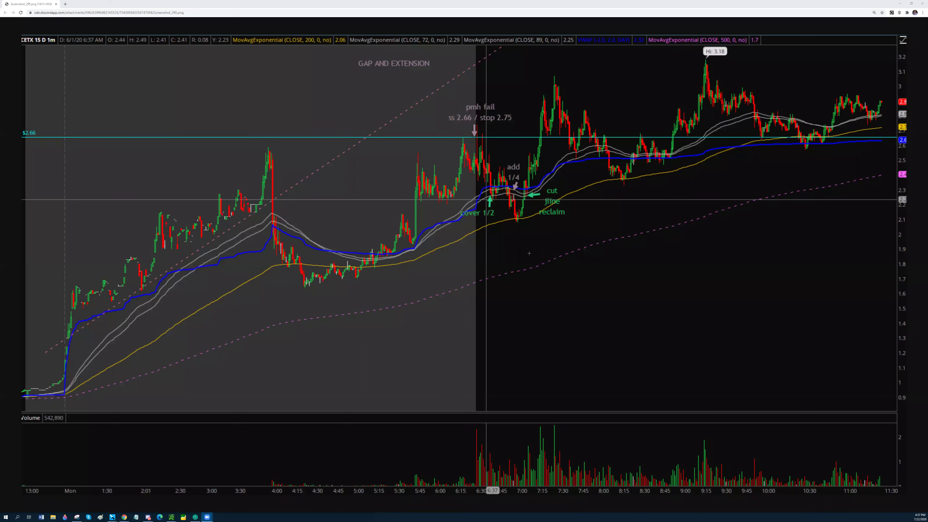
left_click_drag(524, 271, 519, 221)
- Draw a long rising red trendline under the higher lows and box the 8:00–8:30 and 9:45–10:30 pullbacks
left_click_drag(312, 293, 879, 99)
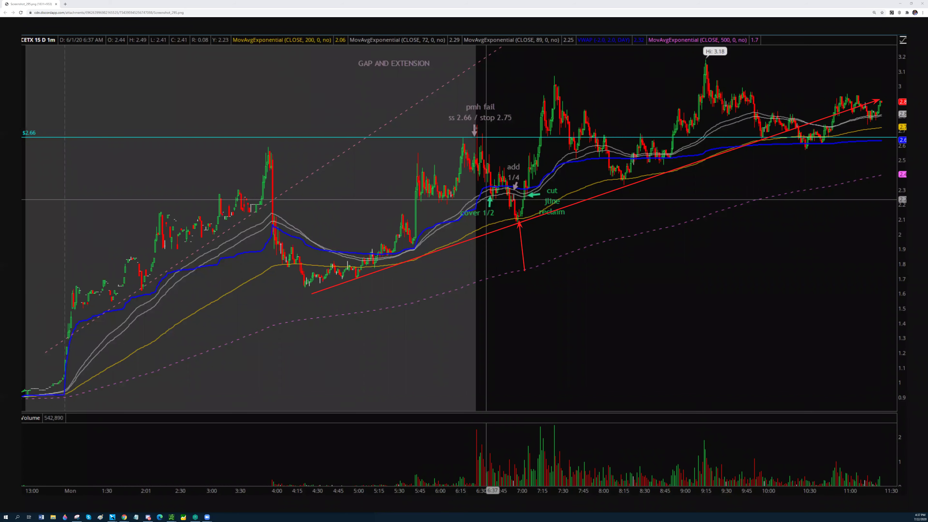
left_click_drag(534, 203, 533, 178)
left_click_drag(594, 151, 654, 191)
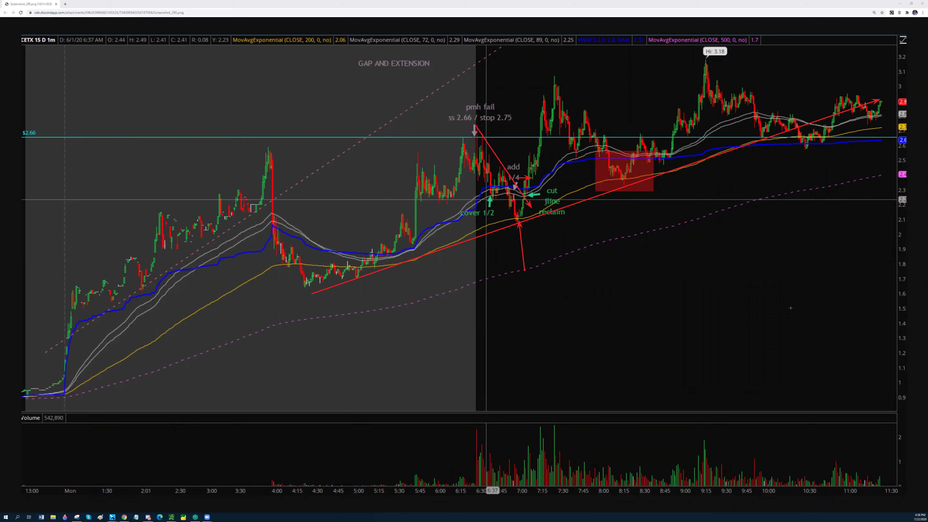
left_click_drag(750, 117, 821, 154)
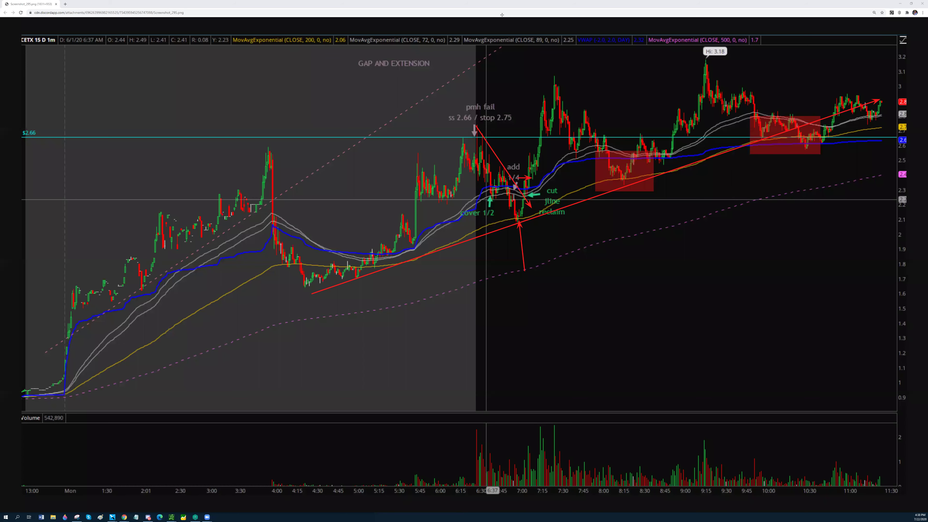
- Add descending trendlines across both pullbacks and box the 6:45–7:00 dip and two volume surges
left_click_drag(574, 106, 718, 166)
left_click_drag(734, 83, 834, 133)
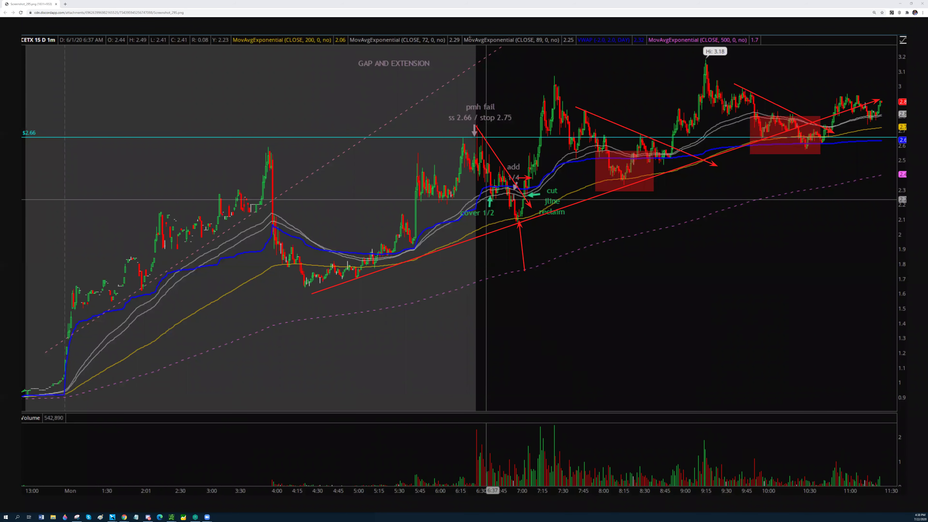
left_click_drag(481, 190, 546, 228)
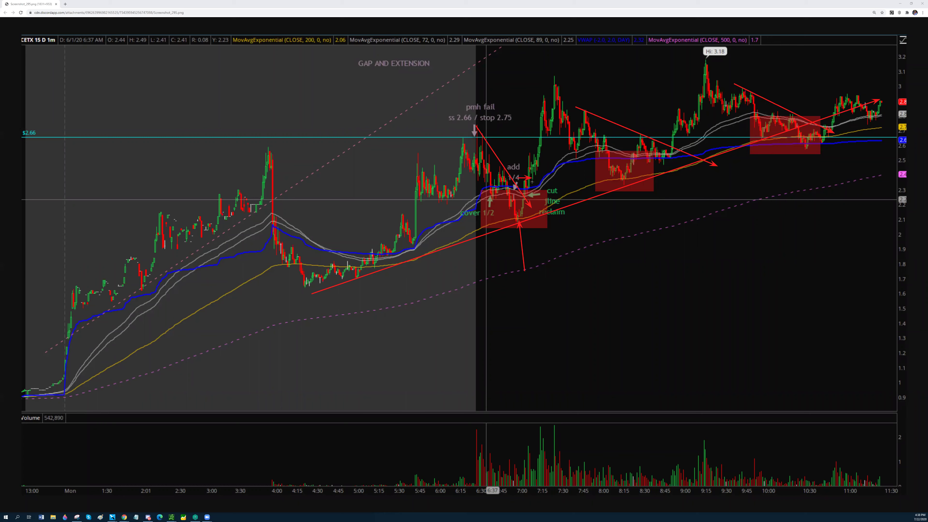
left_click_drag(514, 437, 548, 475)
left_click_drag(689, 482, 713, 493)
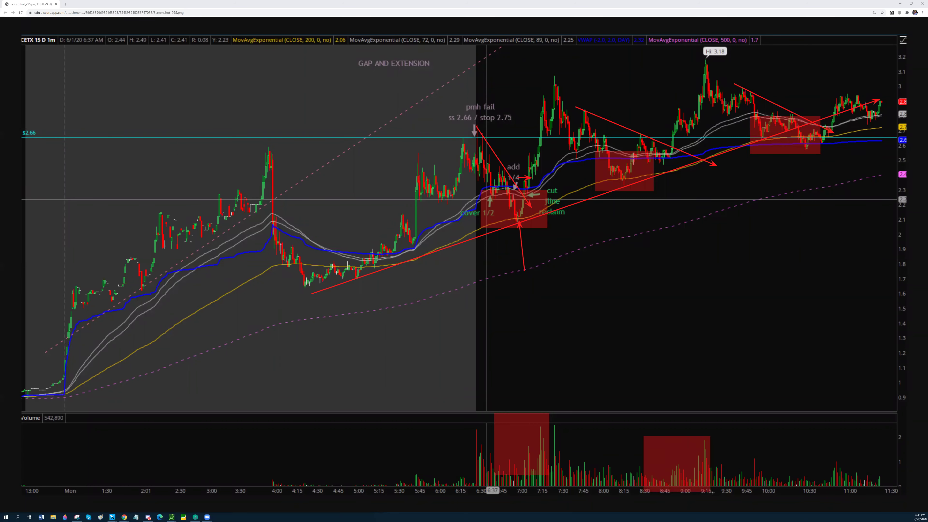